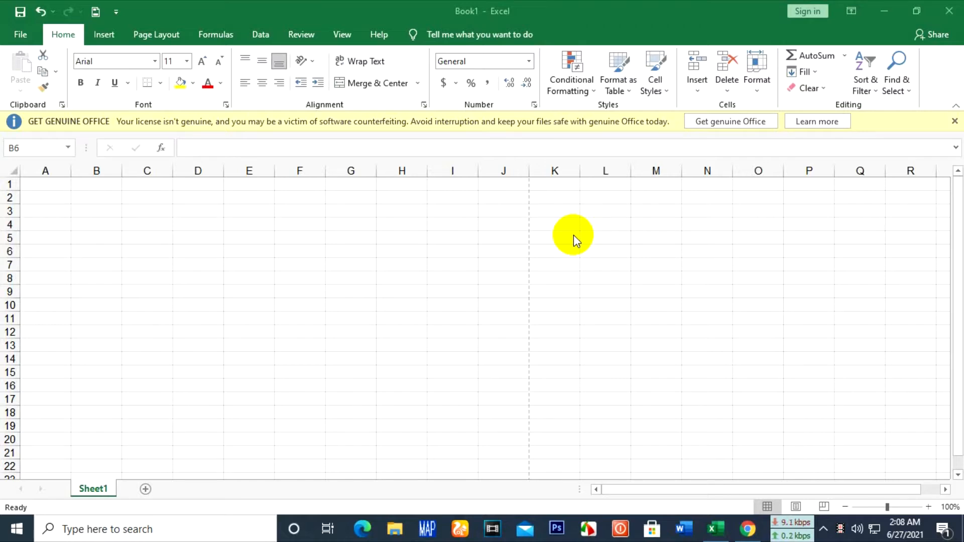
{"action": "left_click", "coordinate": [346, 254]}
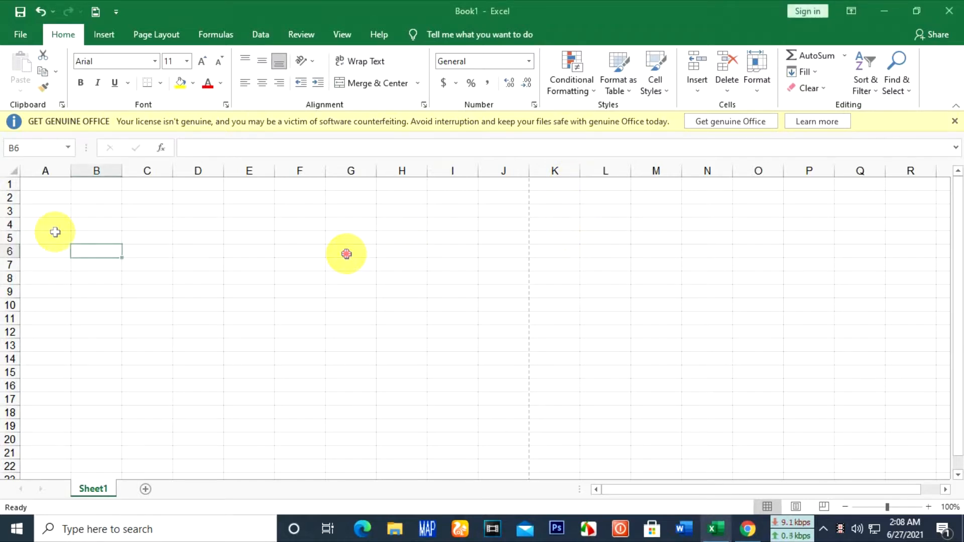
{"action": "left_click_drag", "start_coordinate": [36, 192], "coordinate": [517, 286]}
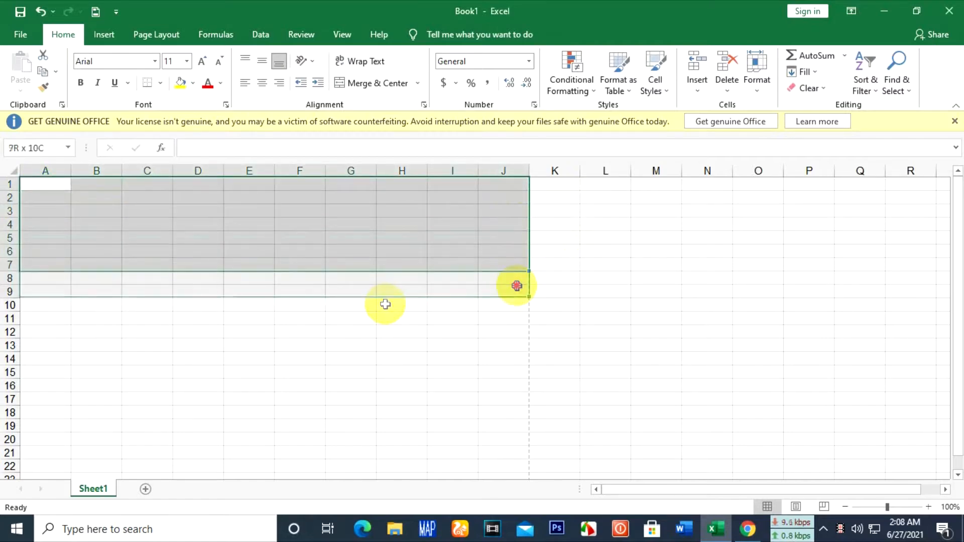
{"action": "left_click", "coordinate": [204, 331]}
{"action": "left_click_drag", "start_coordinate": [50, 188], "coordinate": [513, 287]}
{"action": "left_click", "coordinate": [277, 339]}
{"action": "left_click_drag", "start_coordinate": [52, 187], "coordinate": [508, 270]}
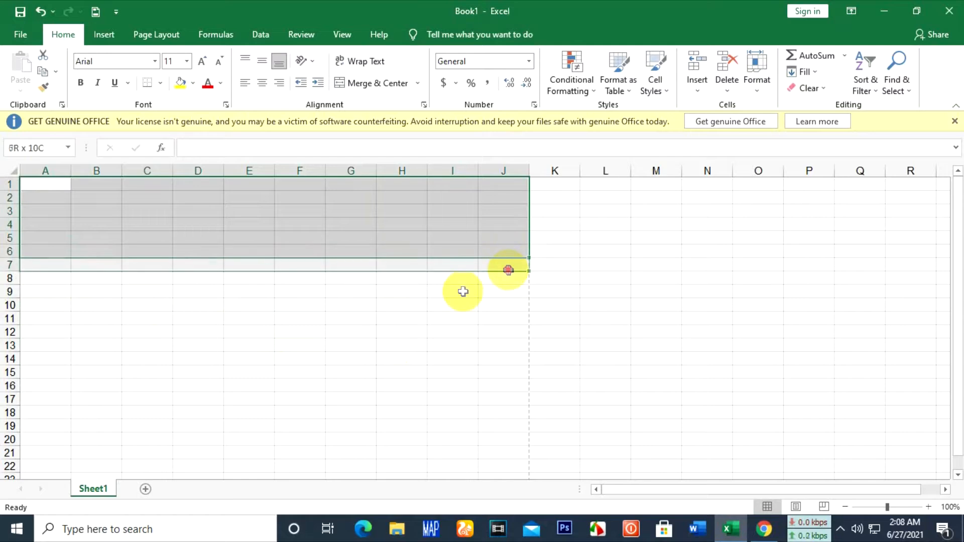
{"action": "left_click", "coordinate": [162, 341]}
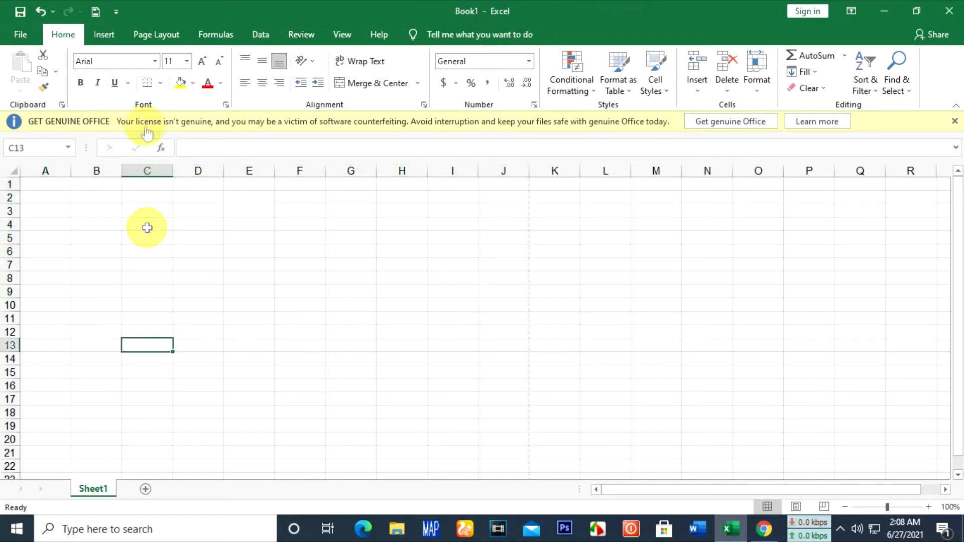
- Draw a Flowchart: Document shape about 7.46" wide and 1.77" high from cell A1 across to column J, down to row 9
{"action": "left_click", "coordinate": [104, 35]}
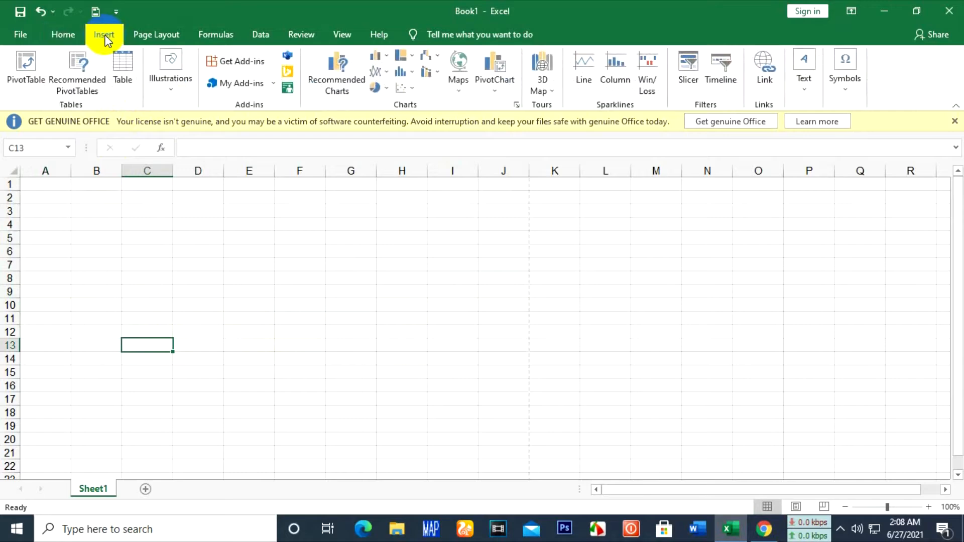
{"action": "left_click", "coordinate": [172, 89]}
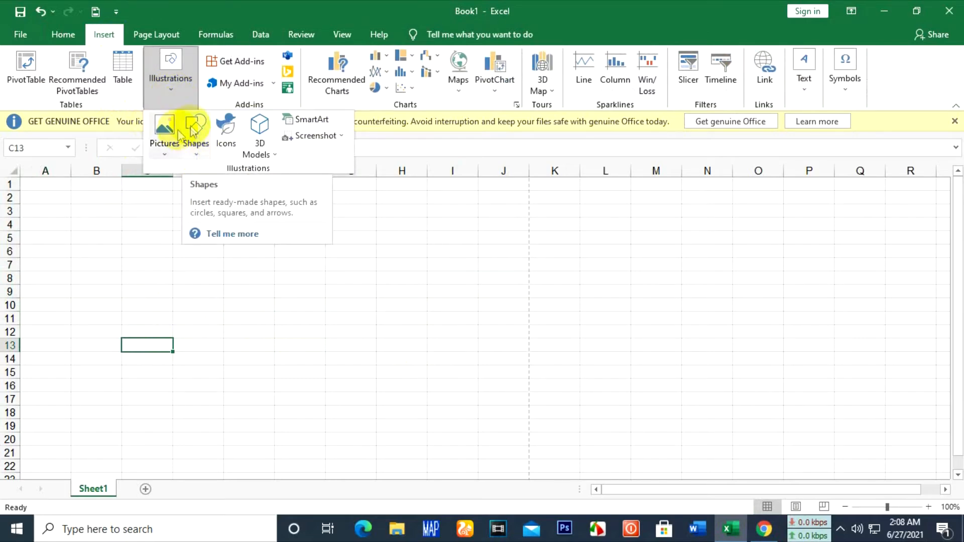
{"action": "left_click", "coordinate": [197, 153]}
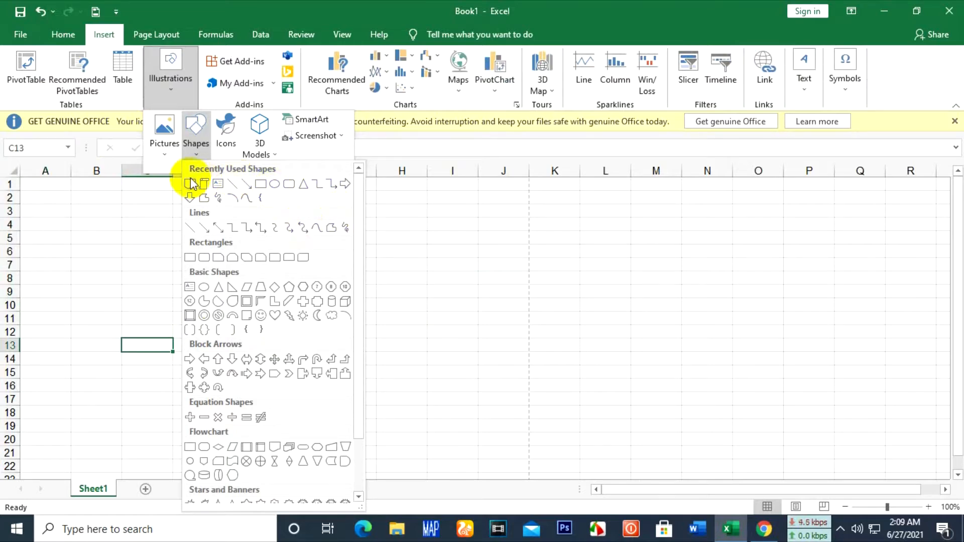
{"action": "scroll", "coordinate": [275, 345], "scroll_direction": "down", "scroll_amount": 3}
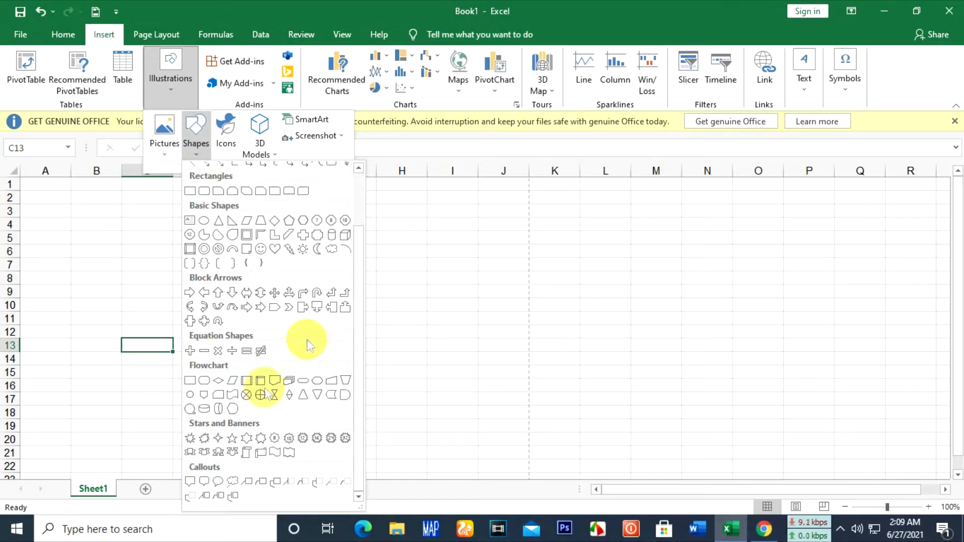
{"action": "left_click", "coordinate": [272, 385]}
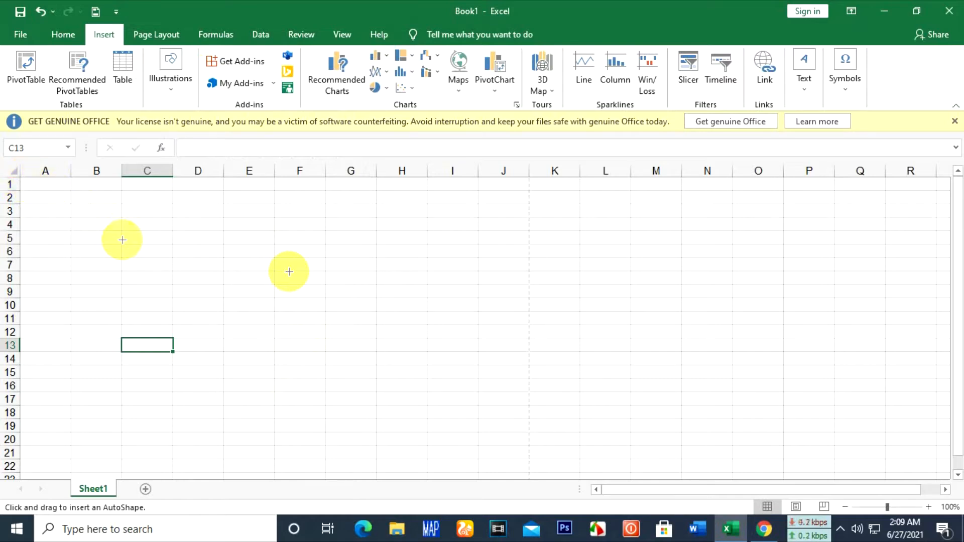
{"action": "scroll", "coordinate": [386, 281], "scroll_direction": "up", "scroll_amount": 3, "text": "ctrl"}
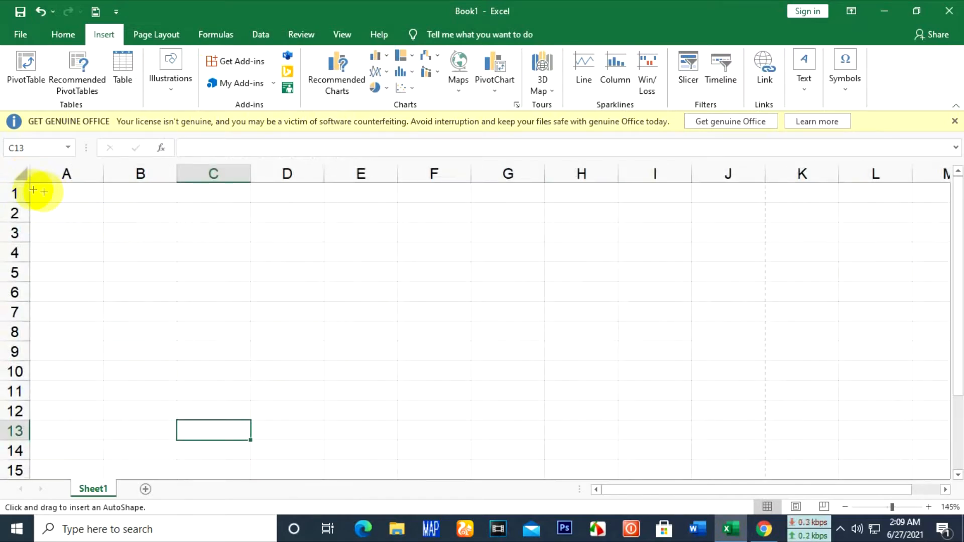
{"action": "mouse_move", "coordinate": [30, 183]}
{"action": "left_mouse_down"}
{"action": "mouse_move", "coordinate": [701, 363]}
{"action": "mouse_move", "coordinate": [764, 356]}
{"action": "left_mouse_up"}
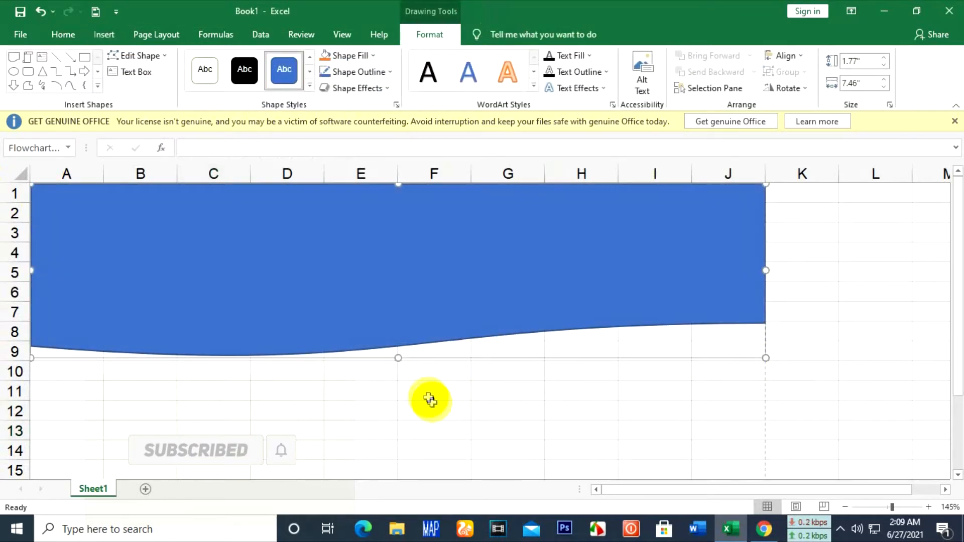
{"action": "left_click", "coordinate": [427, 395]}
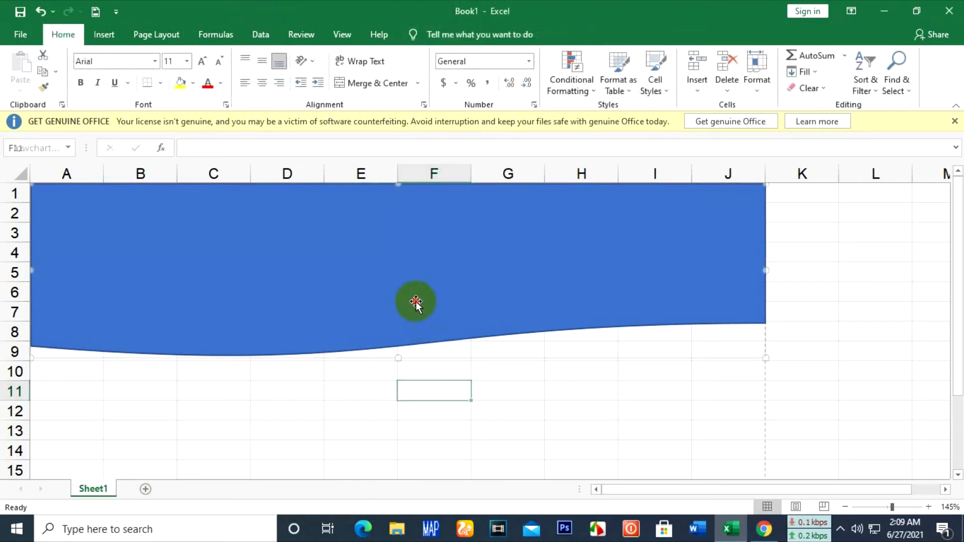
- Nudge the blue shape slightly upward against the top edge of the sheet
{"action": "left_click", "coordinate": [383, 305]}
{"action": "left_click", "coordinate": [383, 279]}
{"action": "left_click_drag", "start_coordinate": [384, 278], "coordinate": [413, 290]}
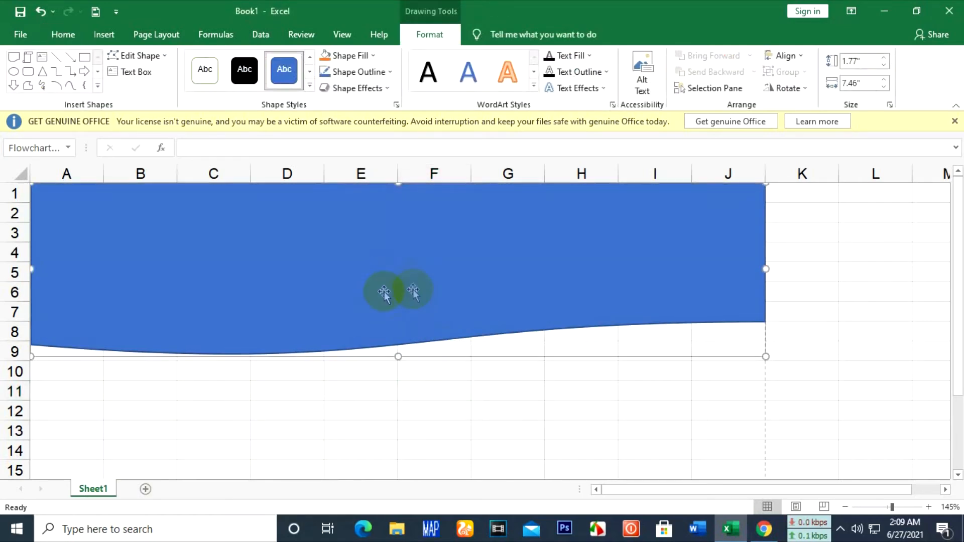
{"action": "left_click", "coordinate": [278, 389]}
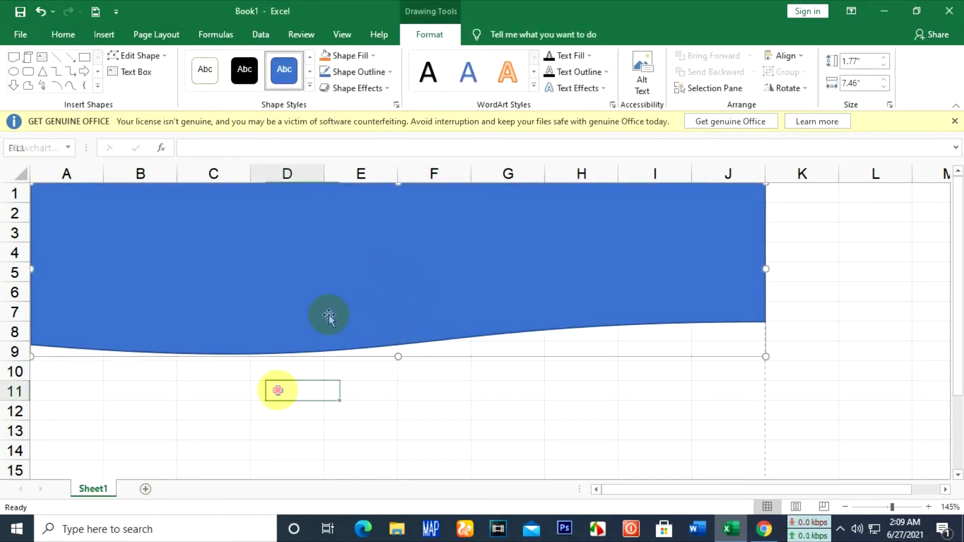
- Try to reshape the blue shape's wavy lower edge with Edit Points by raising its middle near column F and bending the curve beside it
{"action": "left_click", "coordinate": [329, 315]}
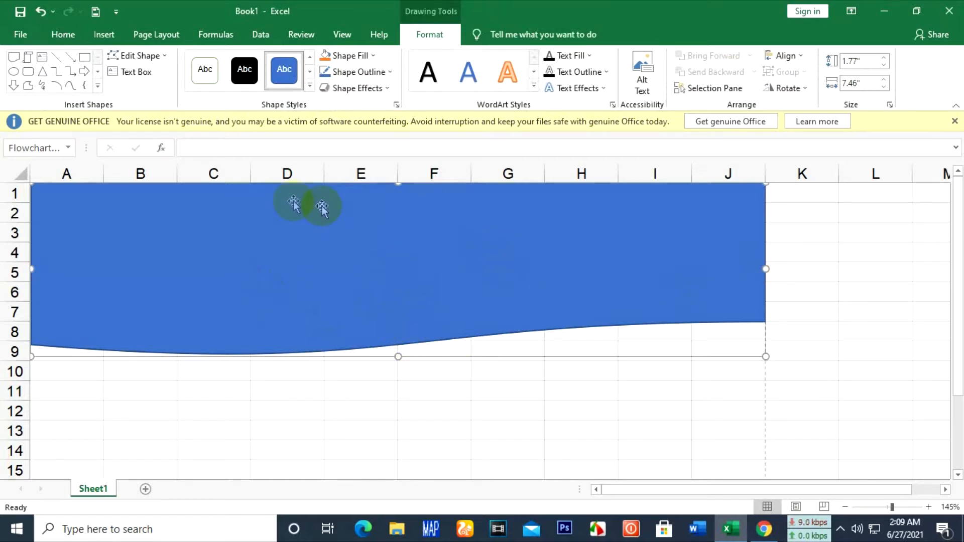
{"action": "left_click", "coordinate": [164, 53]}
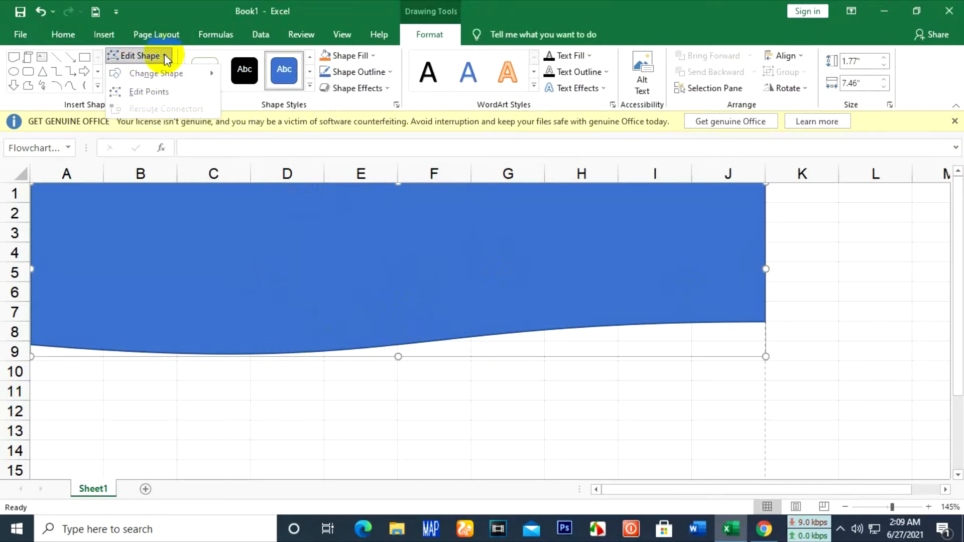
{"action": "left_click", "coordinate": [155, 92]}
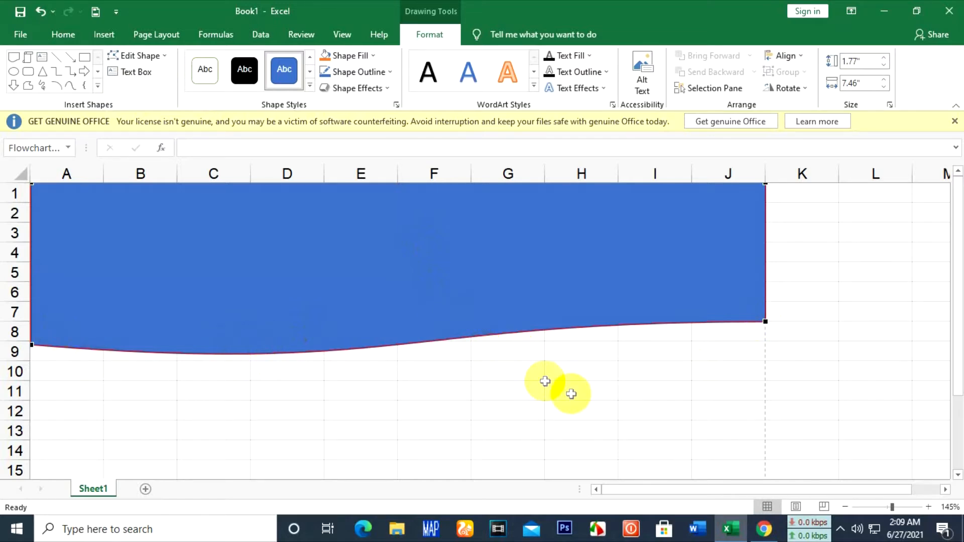
{"action": "scroll", "coordinate": [591, 401], "scroll_direction": "up", "scroll_amount": 7, "text": "ctrl"}
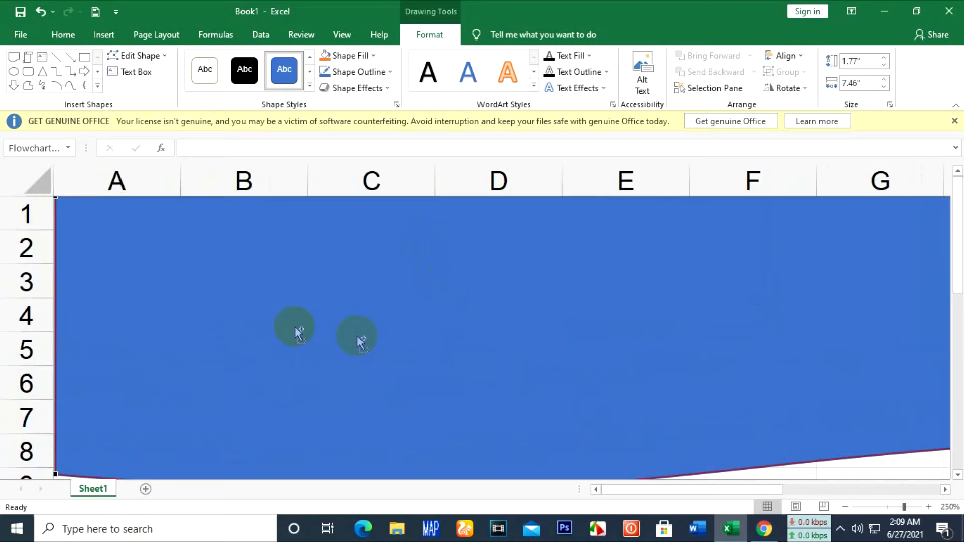
{"action": "scroll", "coordinate": [451, 349], "scroll_direction": "down", "scroll_amount": 3, "text": "ctrl"}
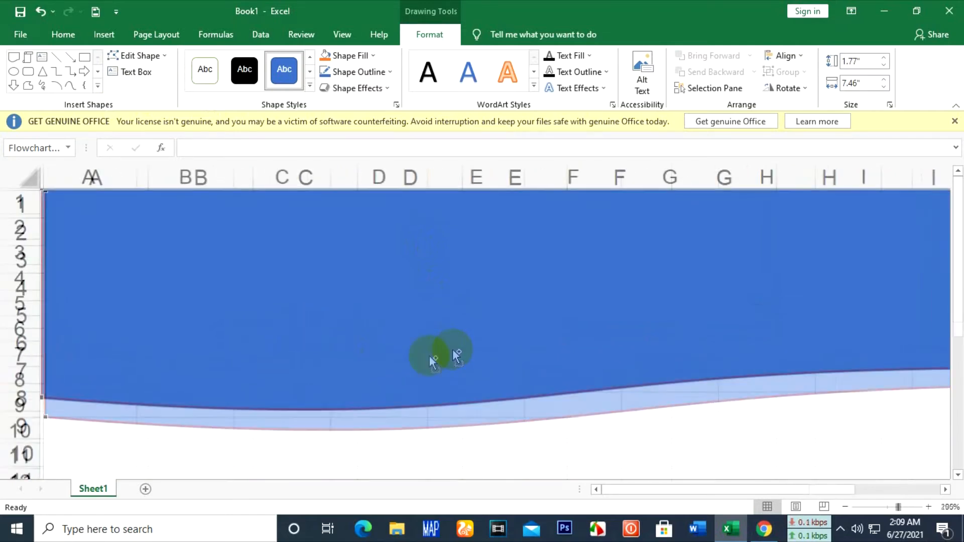
{"action": "scroll", "coordinate": [429, 357], "scroll_direction": "down", "scroll_amount": 2, "text": "ctrl"}
{"action": "scroll", "coordinate": [407, 379], "scroll_direction": "down", "scroll_amount": 3}
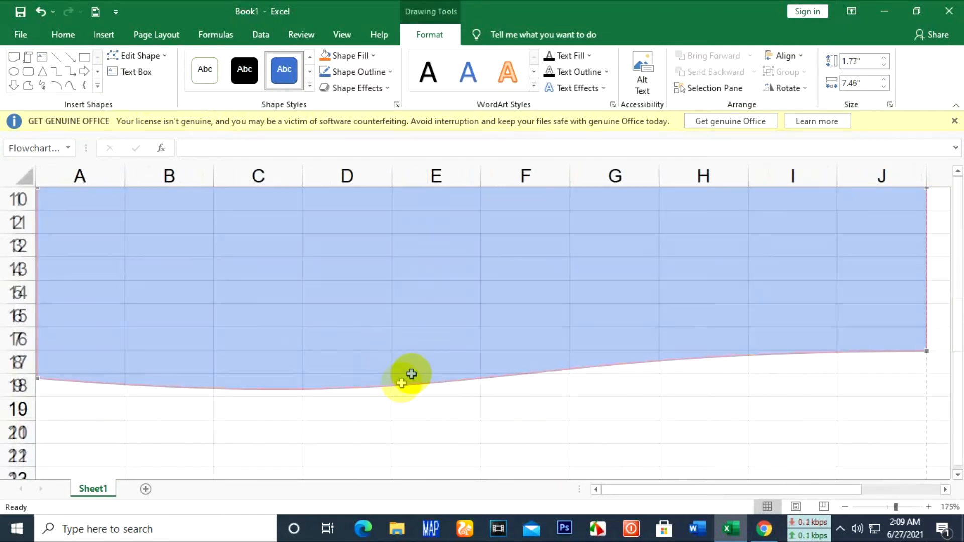
{"action": "scroll", "coordinate": [445, 370], "scroll_direction": "up", "scroll_amount": 3}
{"action": "scroll", "coordinate": [411, 325], "scroll_direction": "down", "scroll_amount": 3, "text": "ctrl"}
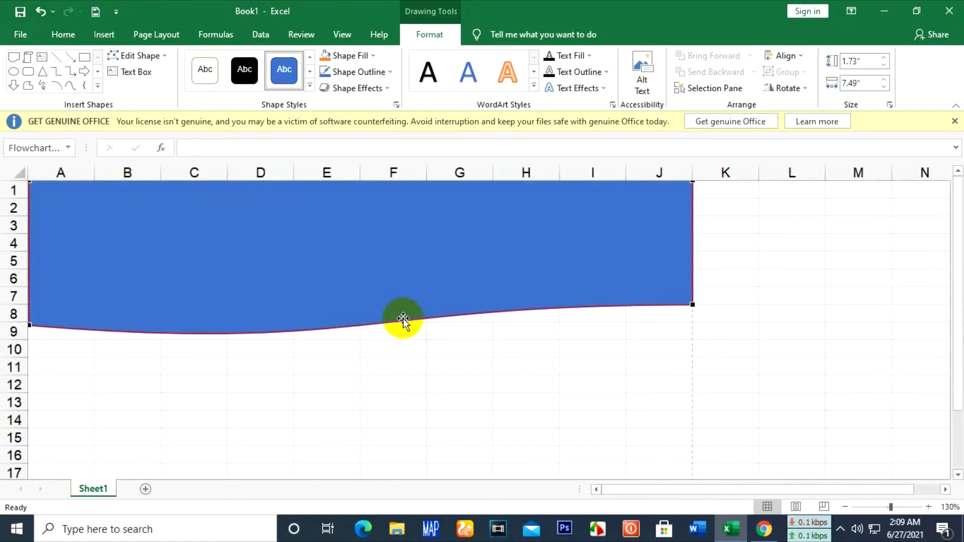
{"action": "left_click_drag", "start_coordinate": [404, 321], "coordinate": [406, 296]}
{"action": "left_click_drag", "start_coordinate": [535, 297], "coordinate": [513, 306]}
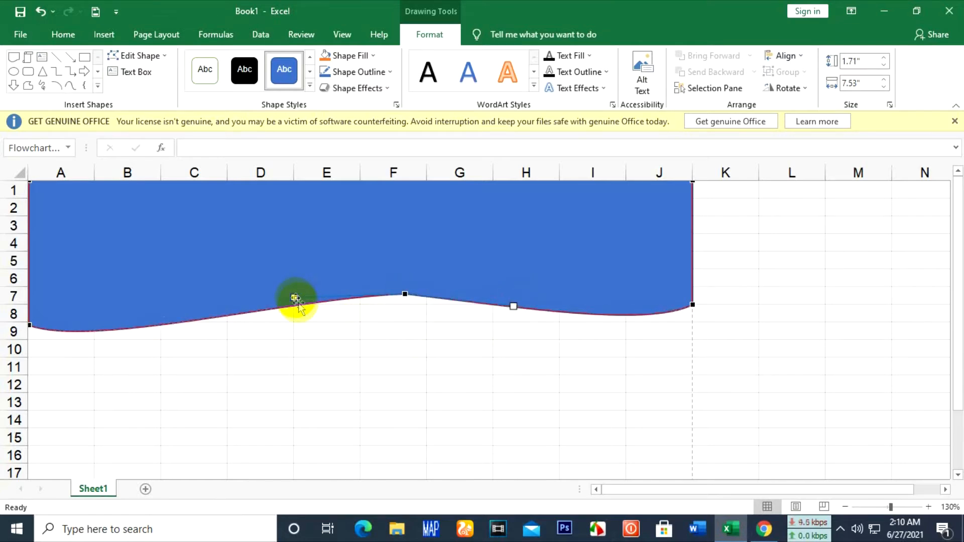
- Try to pull the lower edge down near column E and lower the middle point near column F
{"action": "left_click_drag", "start_coordinate": [298, 304], "coordinate": [298, 325]}
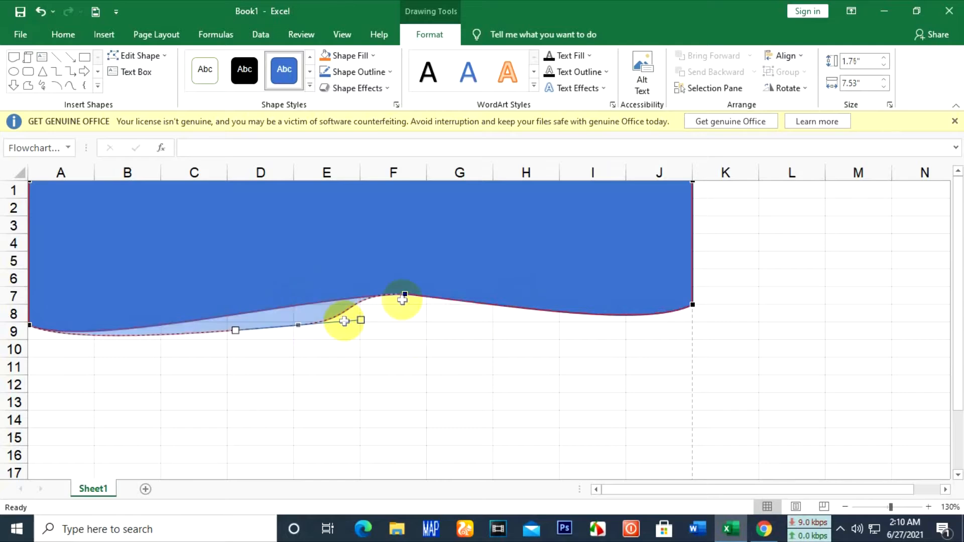
{"action": "left_click_drag", "start_coordinate": [406, 294], "coordinate": [416, 327]}
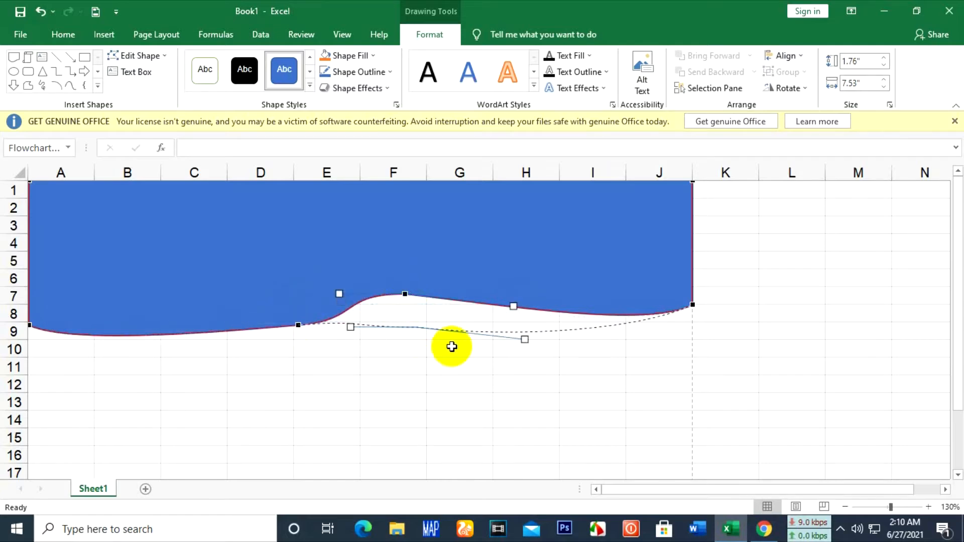
{"action": "left_click", "coordinate": [424, 371]}
- Undo all the point edits on the blue shape's lower edge and deselect the shape
{"action": "key", "text": "ctrl+z"}
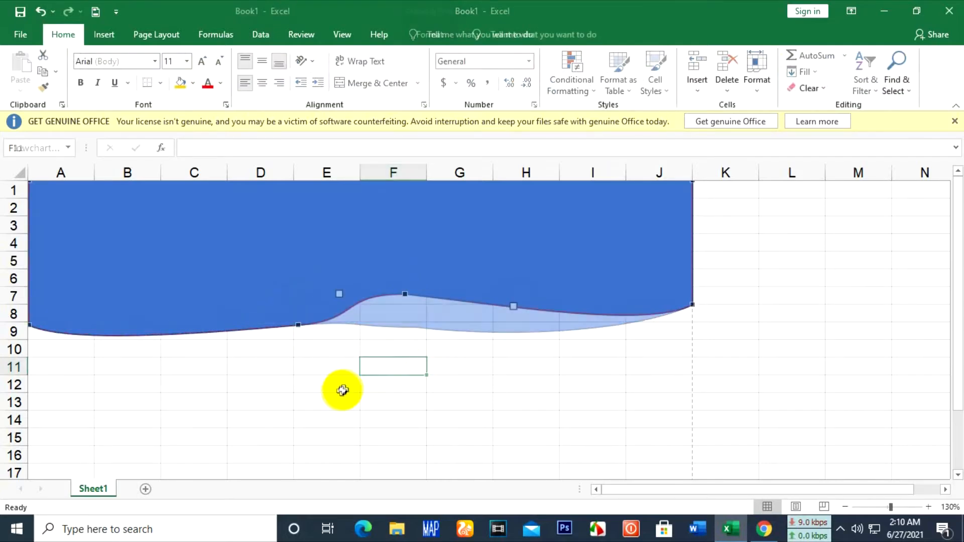
{"action": "key", "text": "ctrl+z"}
{"action": "key", "text": "ctrl+z"}
{"action": "key", "text": "ctrl+z"}
{"action": "key", "text": "ctrl+z"}
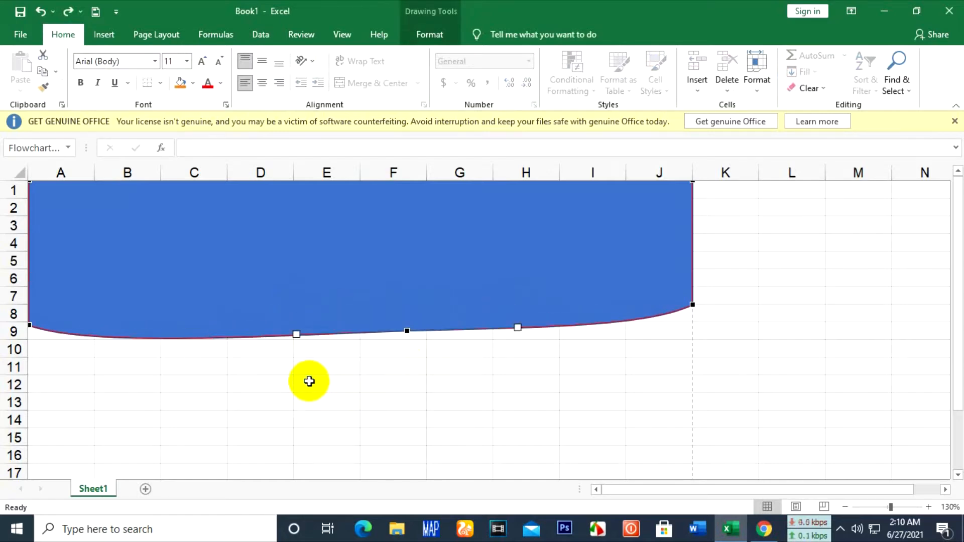
{"action": "key", "text": "ctrl+z"}
{"action": "left_click", "coordinate": [469, 351]}
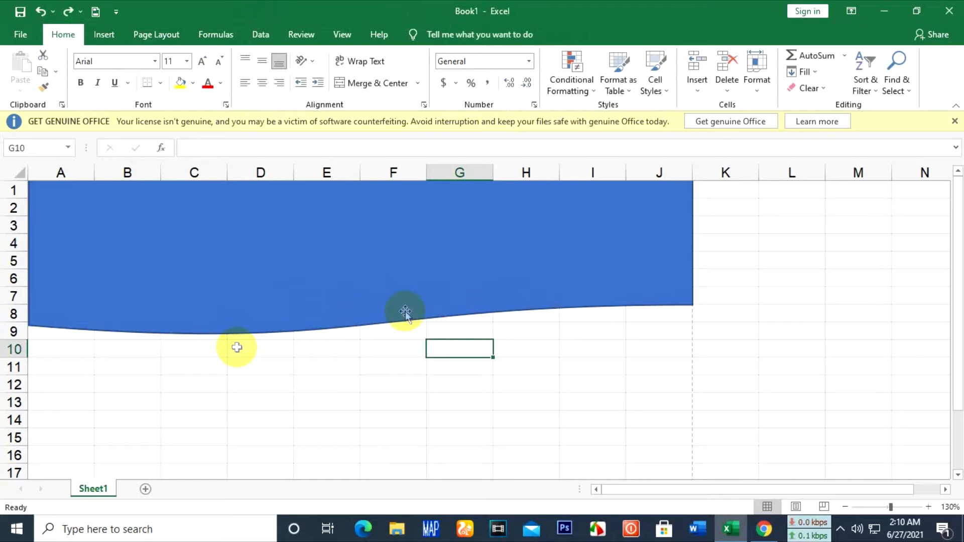
- Move the blue shape down to about row 8 to uncover the upper cells and enter "dsasdsd" in cell C2
{"action": "left_click", "coordinate": [170, 236]}
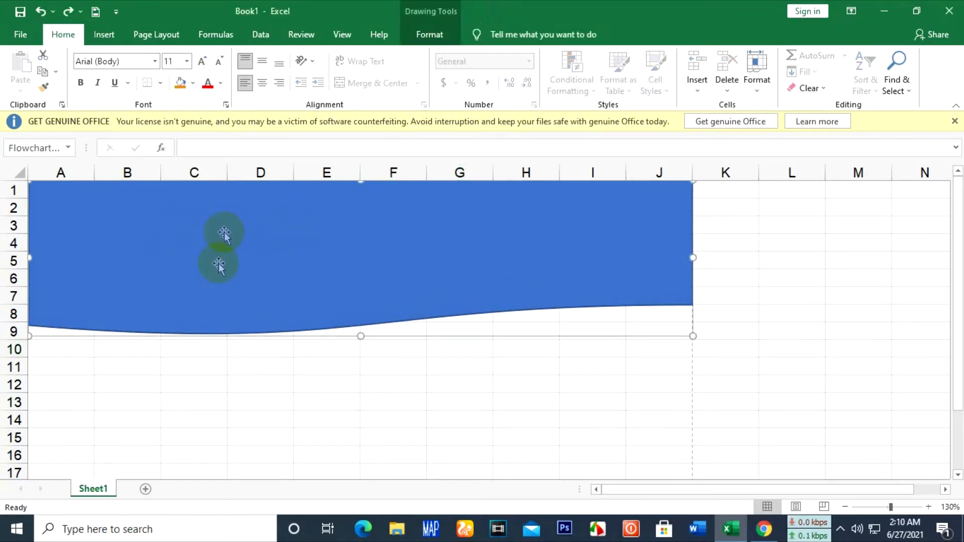
{"action": "left_click_drag", "start_coordinate": [220, 228], "coordinate": [328, 354]}
{"action": "left_click", "coordinate": [201, 216]}
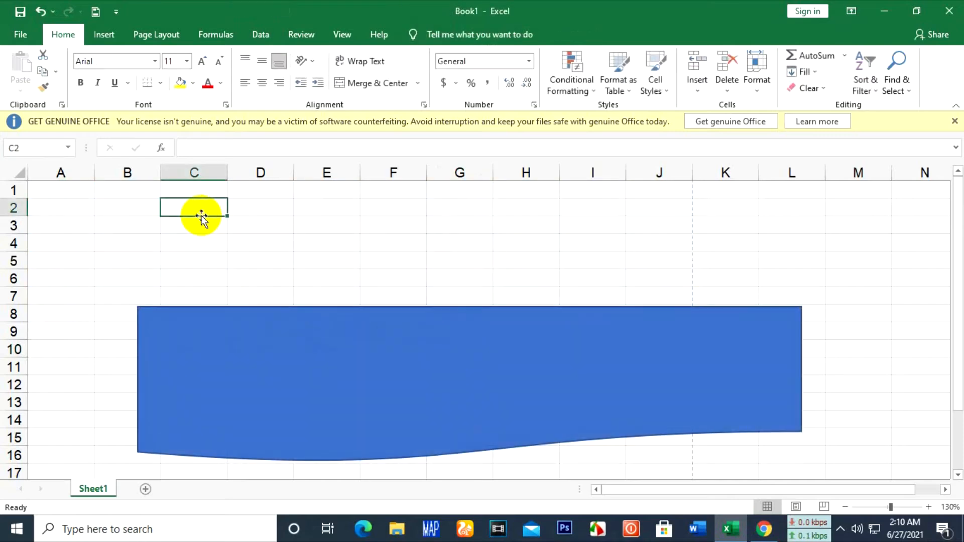
{"action": "type", "text": "dsasdsd"}
- Move the blue shape back to the sheet's top-left corner over columns A to J and deselect it
{"action": "mouse_move", "coordinate": [258, 348]}
{"action": "left_mouse_down"}
{"action": "mouse_move", "coordinate": [200, 306]}
{"action": "mouse_move", "coordinate": [157, 230]}
{"action": "left_mouse_up"}
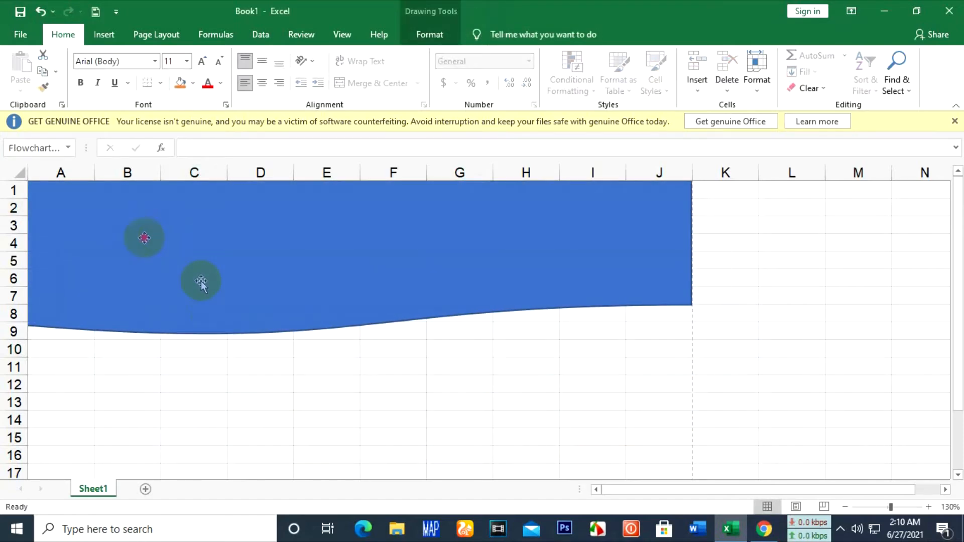
{"action": "left_click", "coordinate": [265, 384]}
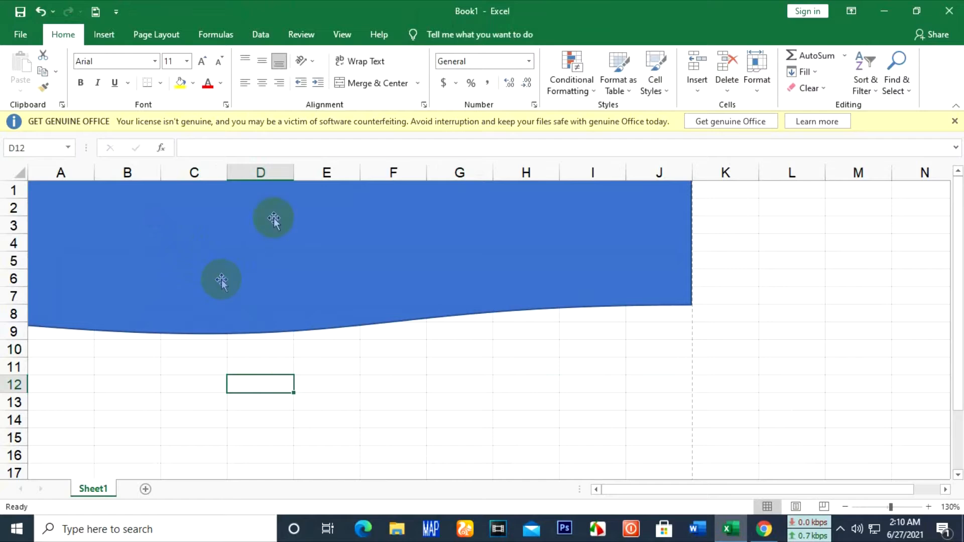
- Draw a text box over the blue shape from about column A to J, rows 2 to 6
{"action": "left_click", "coordinate": [98, 36]}
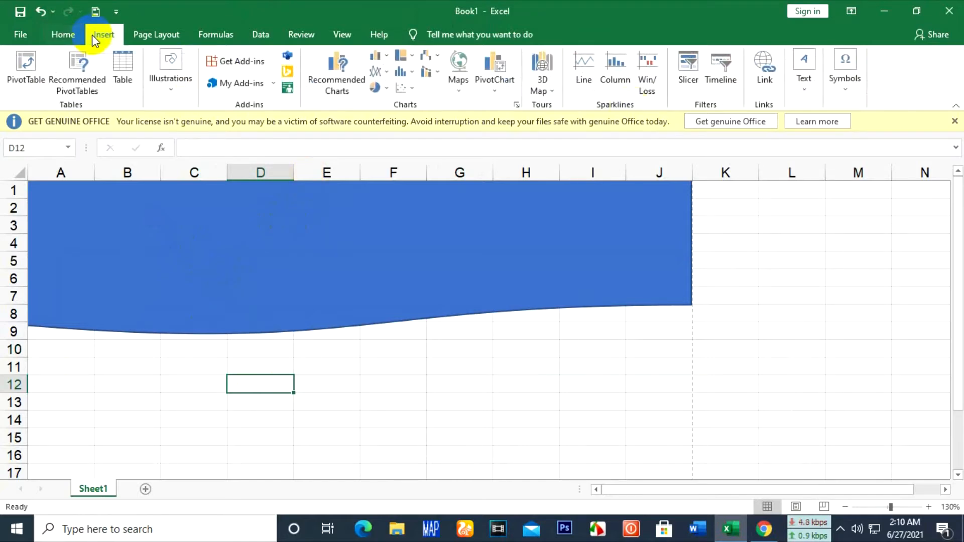
{"action": "left_click", "coordinate": [805, 90]}
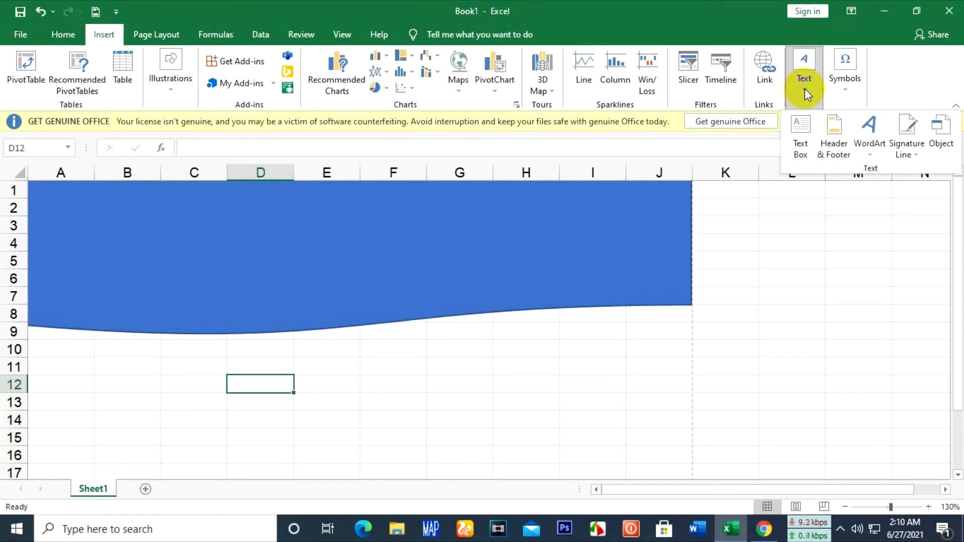
{"action": "left_click", "coordinate": [802, 140]}
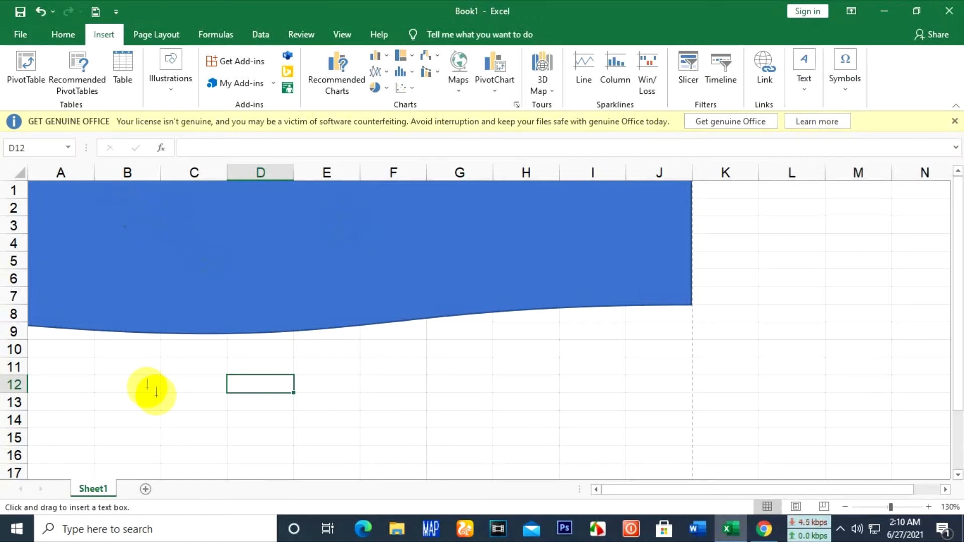
{"action": "left_click_drag", "start_coordinate": [151, 213], "coordinate": [152, 213]}
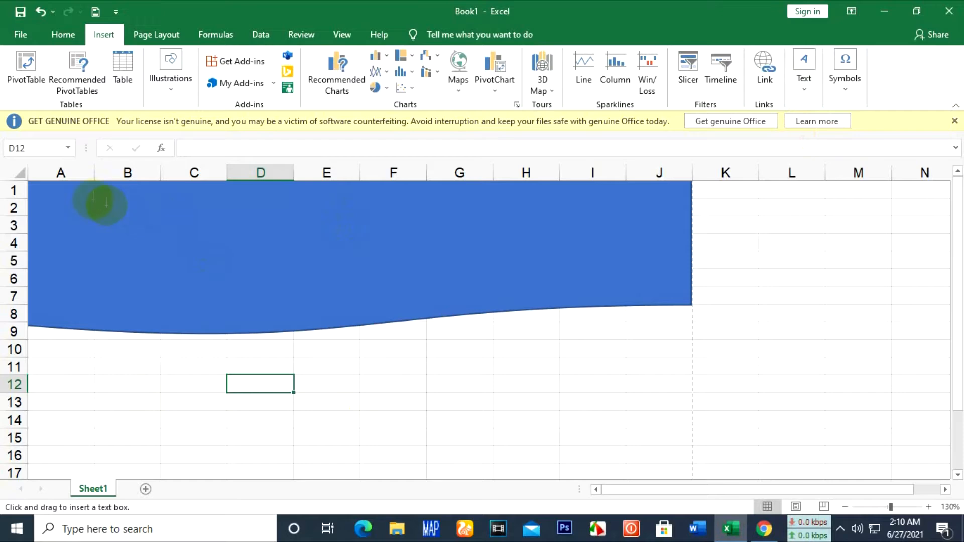
{"action": "mouse_move", "coordinate": [93, 199]}
{"action": "left_mouse_down"}
{"action": "mouse_move", "coordinate": [429, 263]}
{"action": "mouse_move", "coordinate": [628, 269]}
{"action": "mouse_move", "coordinate": [653, 286]}
{"action": "left_mouse_up"}
{"action": "left_click_drag", "start_coordinate": [93, 242], "coordinate": [61, 241]}
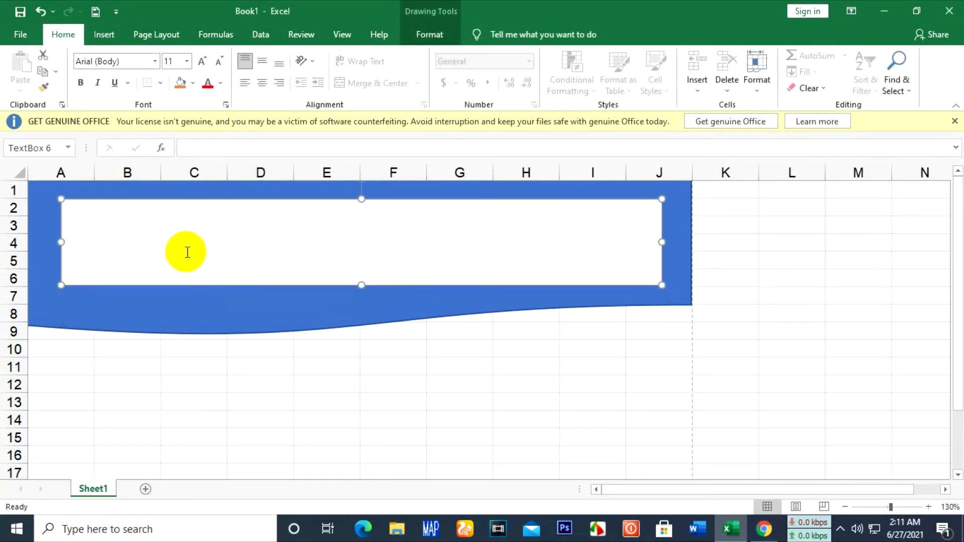
- Fill the text box with the lines "Tips Store" and "1st Class Contractor", followed by the street address and a phone number line
{"action": "left_click", "coordinate": [104, 218]}
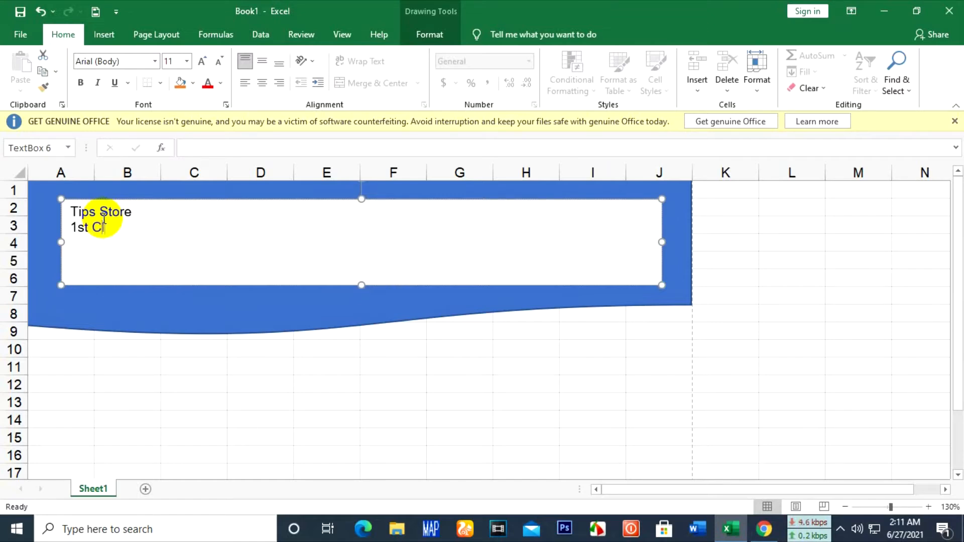
{"action": "type", "text": "ntractor"}
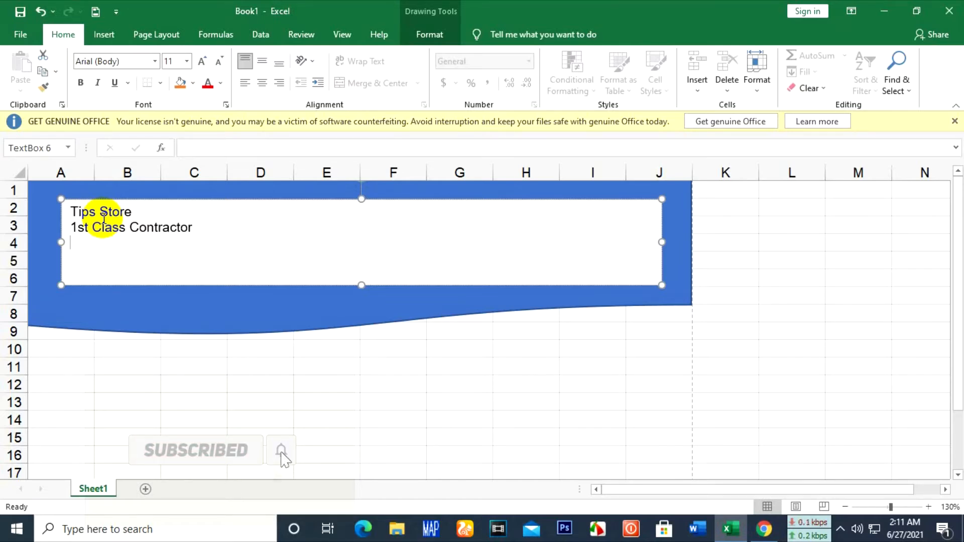
{"action": "type", "text": "O"}
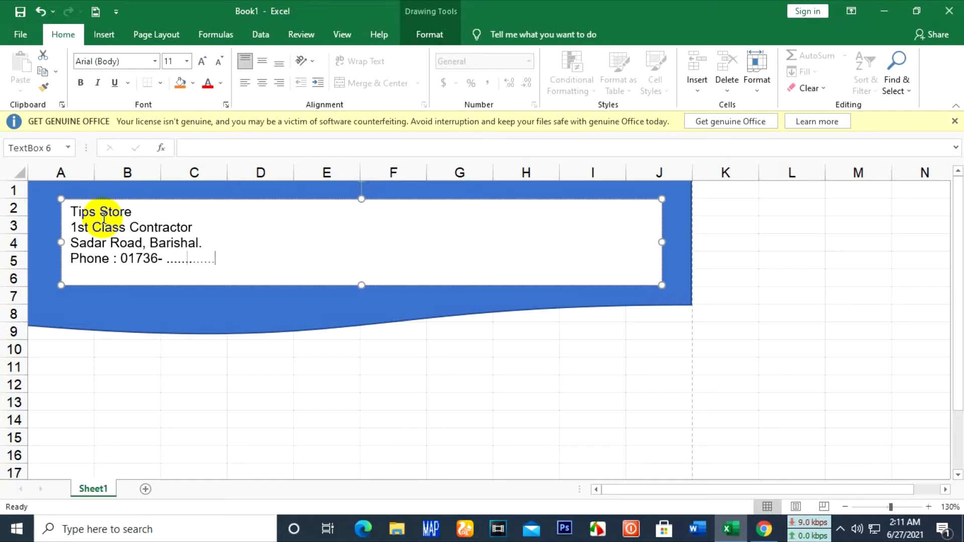
{"action": "left_click", "coordinate": [168, 323]}
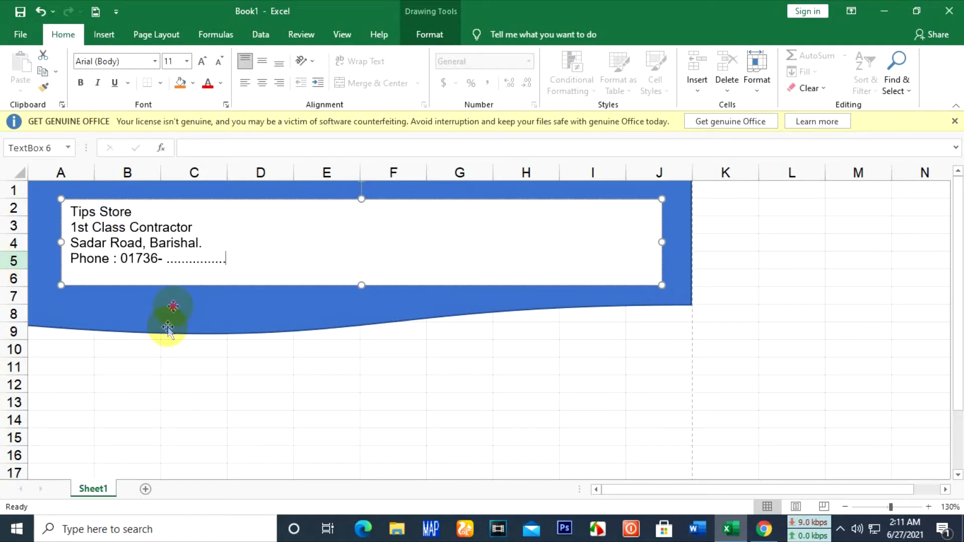
- Centre all four lines of text horizontally in the text box
{"action": "left_click", "coordinate": [130, 227]}
{"action": "left_click_drag", "start_coordinate": [70, 211], "coordinate": [111, 259]}
{"action": "left_click", "coordinate": [262, 82]}
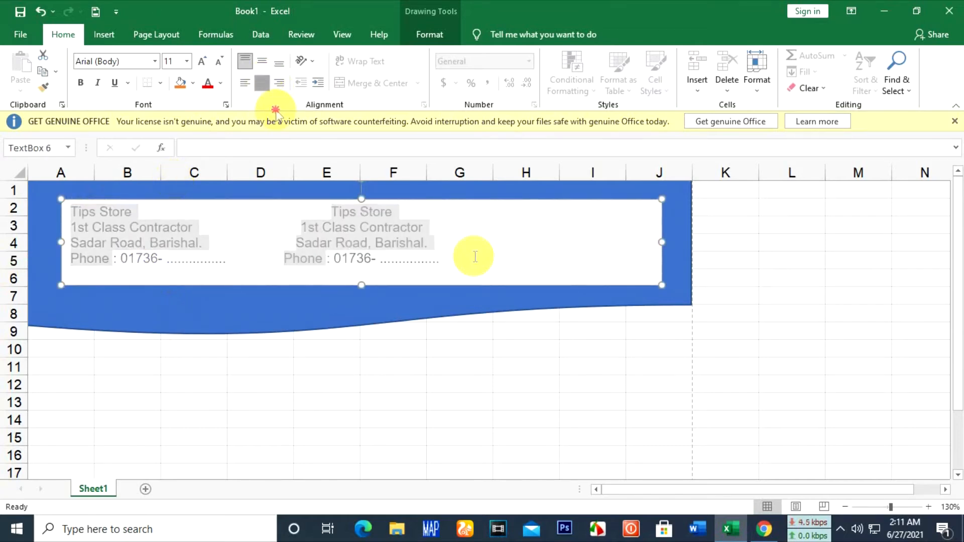
{"action": "left_click", "coordinate": [445, 242]}
- Set the "Tips Store" heading to font size 24 and make it bold
{"action": "left_click_drag", "start_coordinate": [390, 212], "coordinate": [332, 210]}
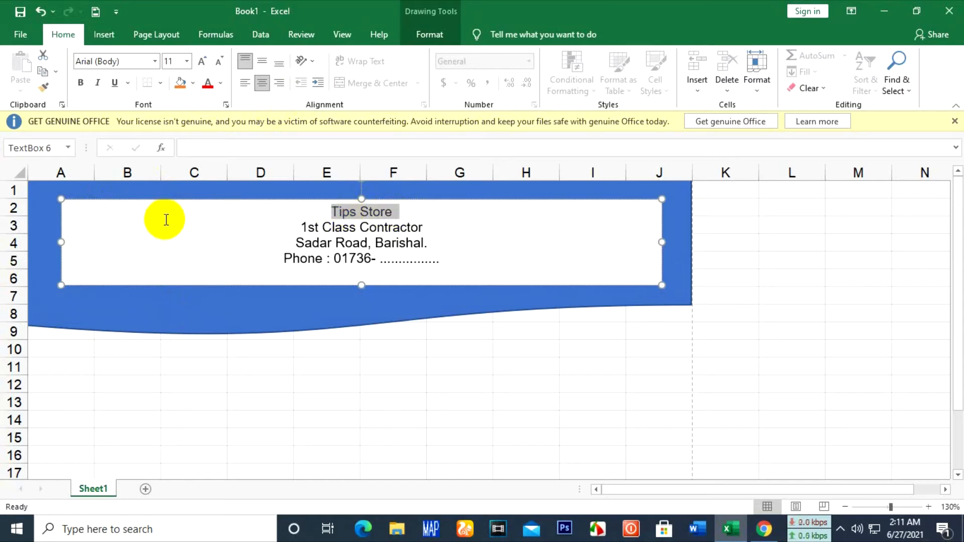
{"action": "left_click", "coordinate": [186, 60]}
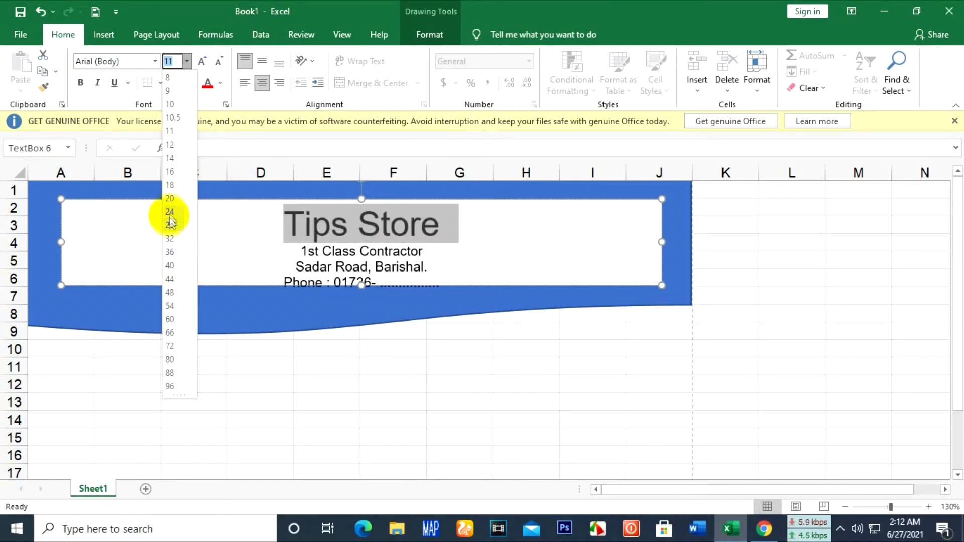
{"action": "left_click", "coordinate": [170, 211]}
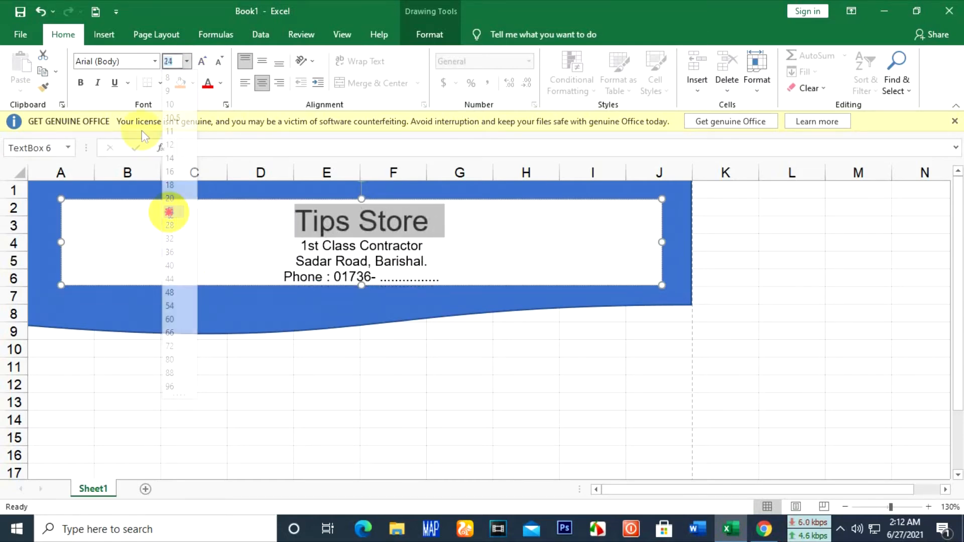
{"action": "left_click", "coordinate": [86, 89]}
{"action": "left_click", "coordinate": [459, 260]}
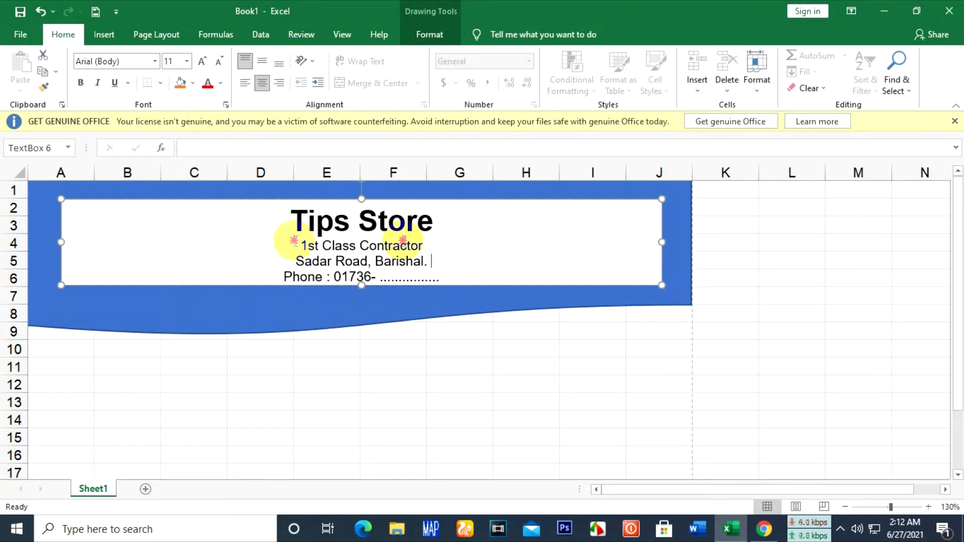
- Make the "1st Class Contractor" line bold and deselect the text box
{"action": "left_click_drag", "start_coordinate": [403, 241], "coordinate": [425, 245]}
{"action": "left_click", "coordinate": [82, 84]}
{"action": "left_click", "coordinate": [505, 248]}
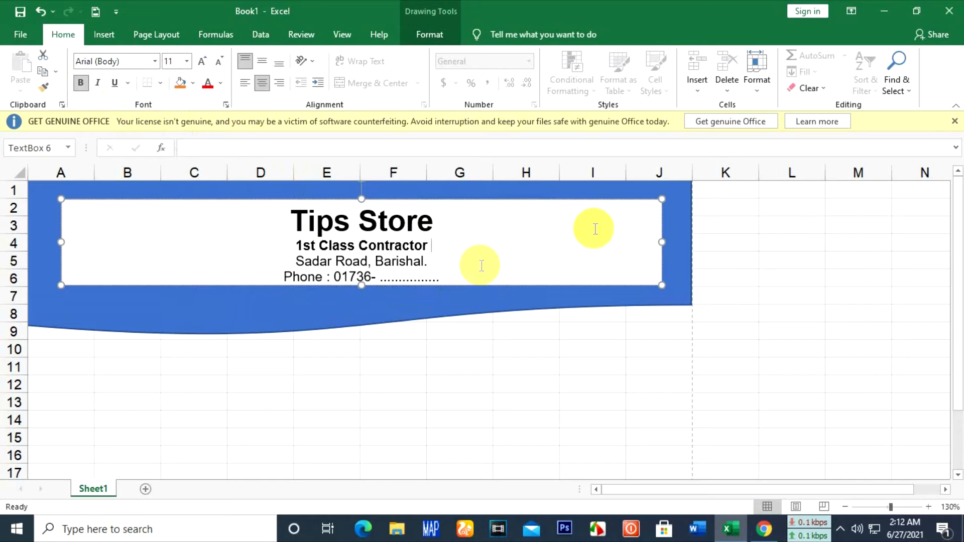
{"action": "left_click", "coordinate": [542, 265]}
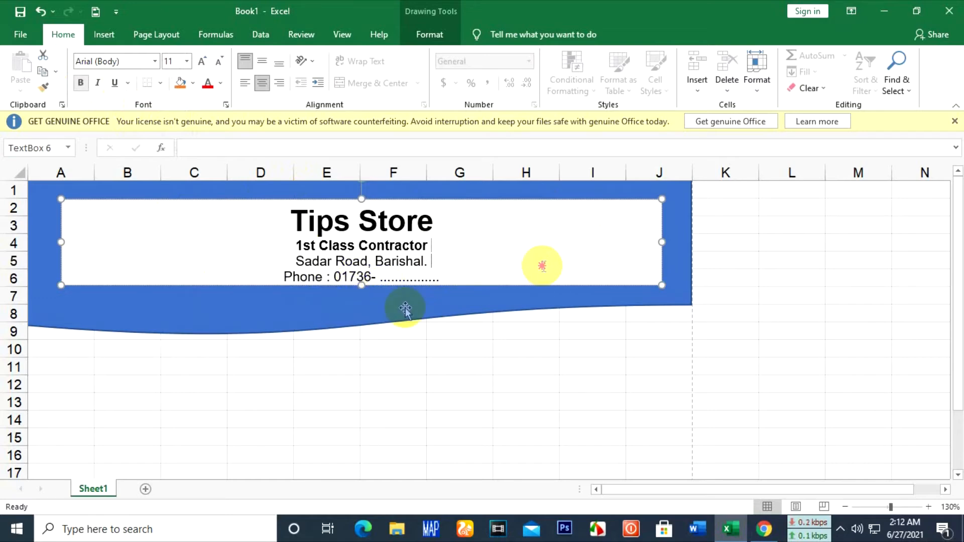
{"action": "left_click_drag", "start_coordinate": [291, 211], "coordinate": [297, 210]}
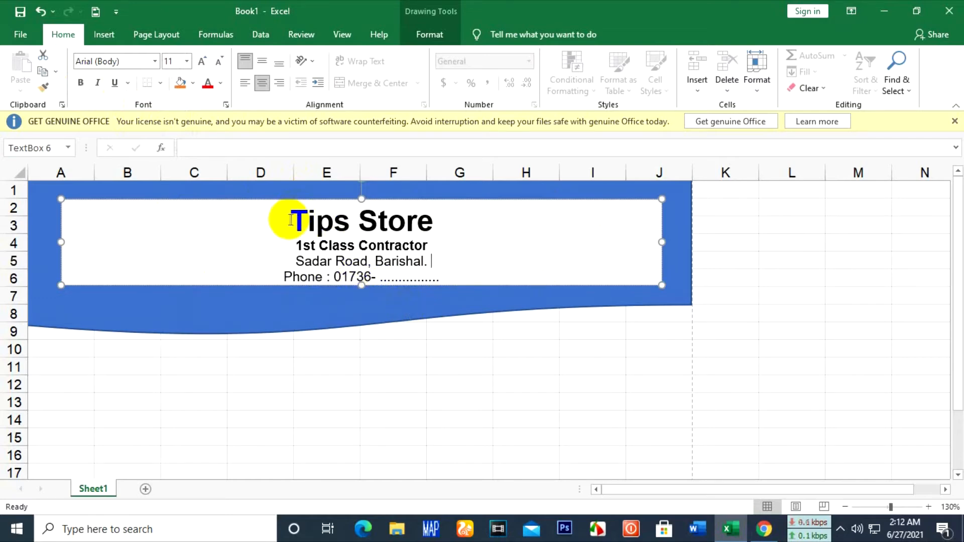
{"action": "left_click", "coordinate": [290, 220]}
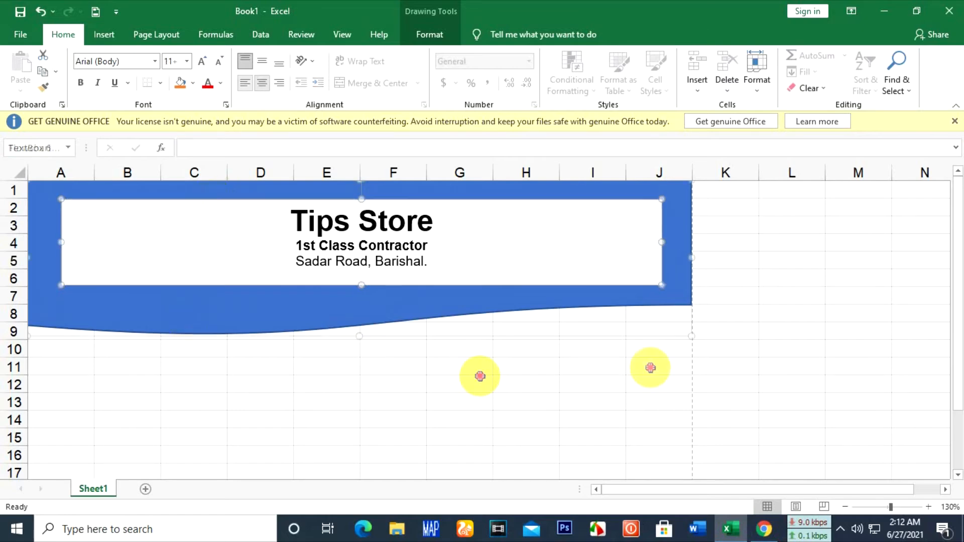
{"action": "left_click", "coordinate": [919, 246]}
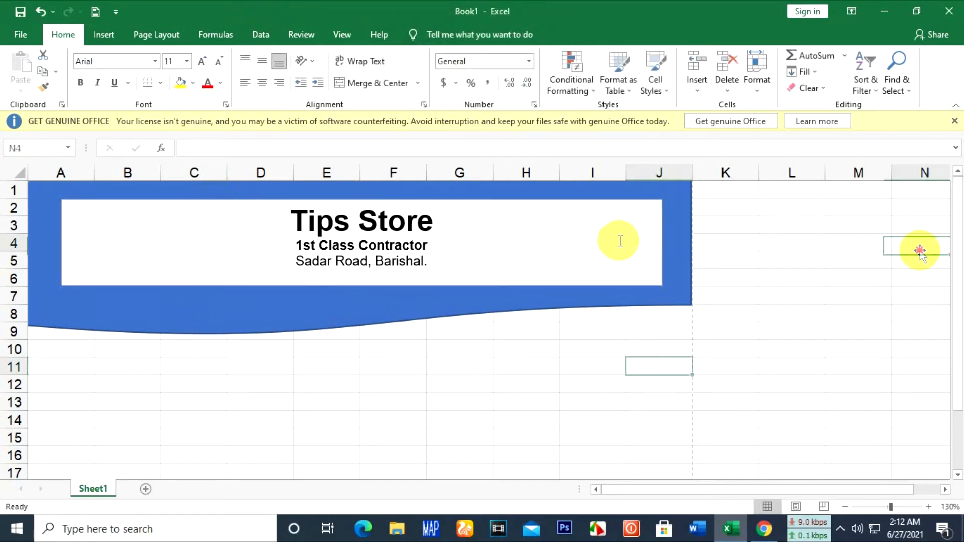
{"action": "left_click", "coordinate": [226, 201]}
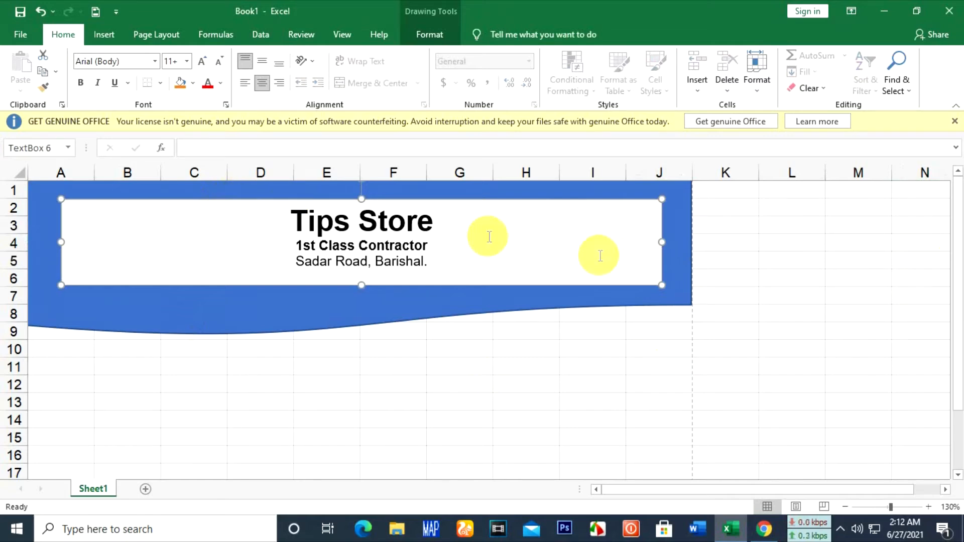
{"action": "right_click", "coordinate": [482, 201]}
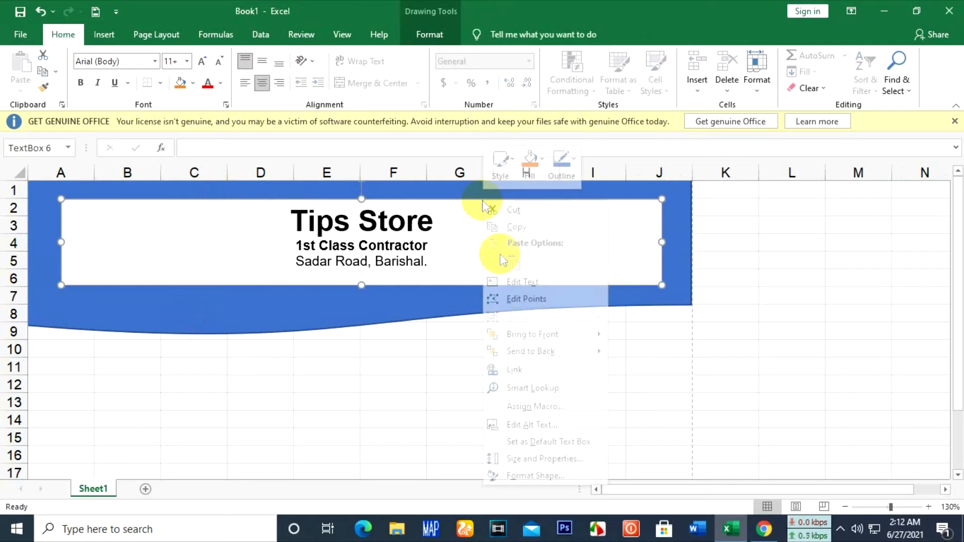
{"action": "left_click", "coordinate": [144, 208]}
{"action": "right_click", "coordinate": [145, 208]}
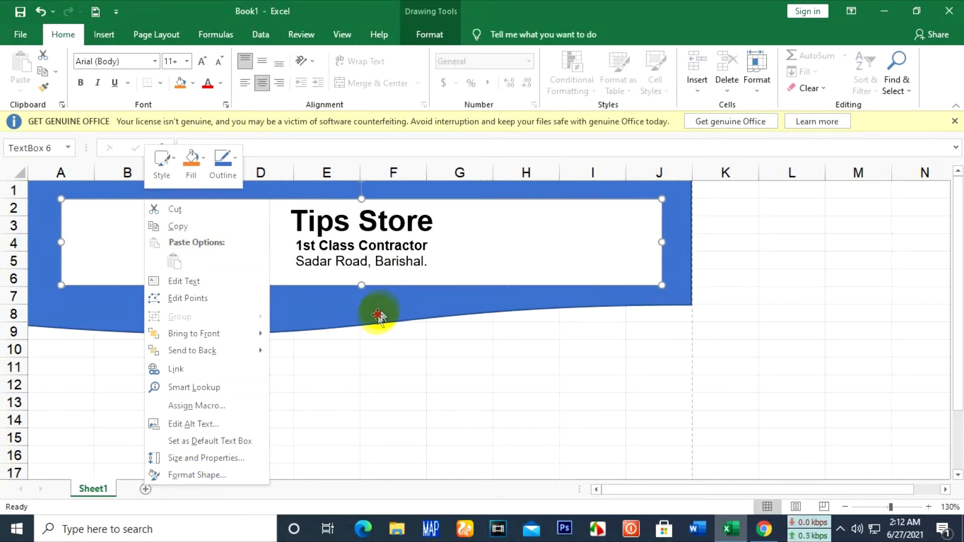
{"action": "left_click", "coordinate": [352, 378]}
{"action": "key", "text": "F1"}
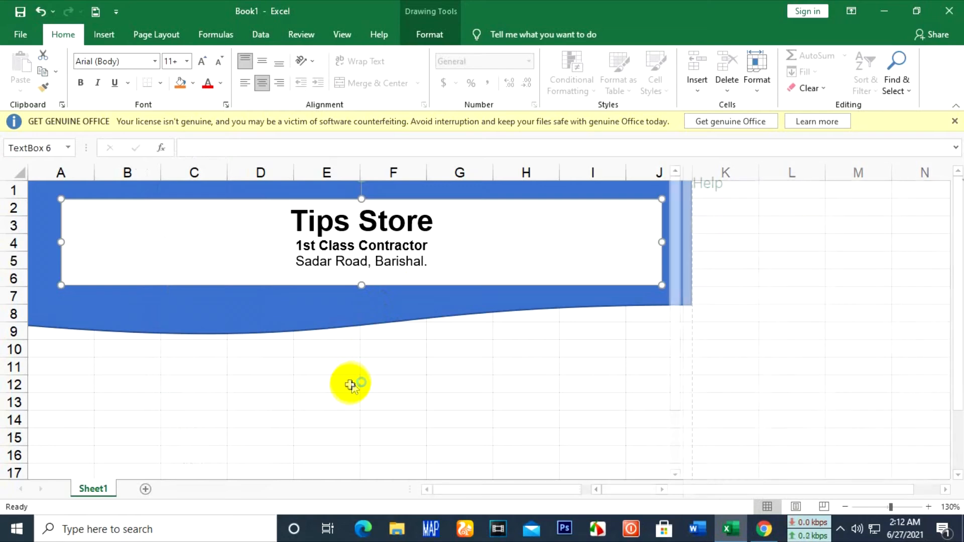
{"action": "left_click", "coordinate": [950, 181]}
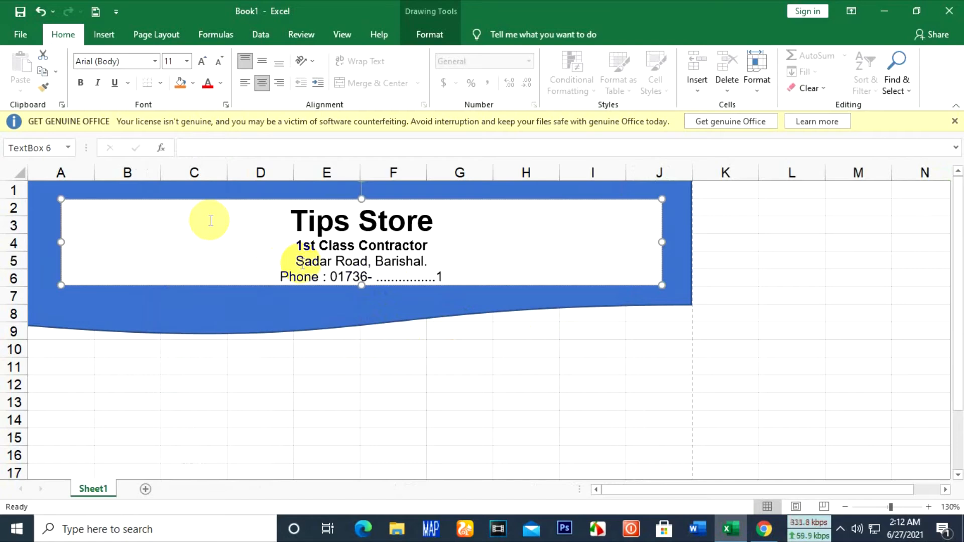
{"action": "double_click", "coordinate": [544, 225]}
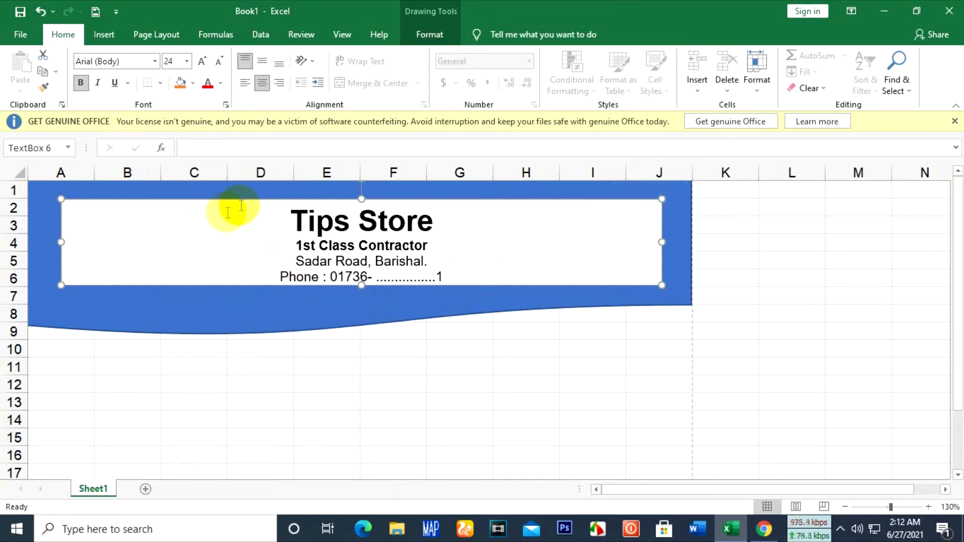
{"action": "left_click", "coordinate": [111, 37]}
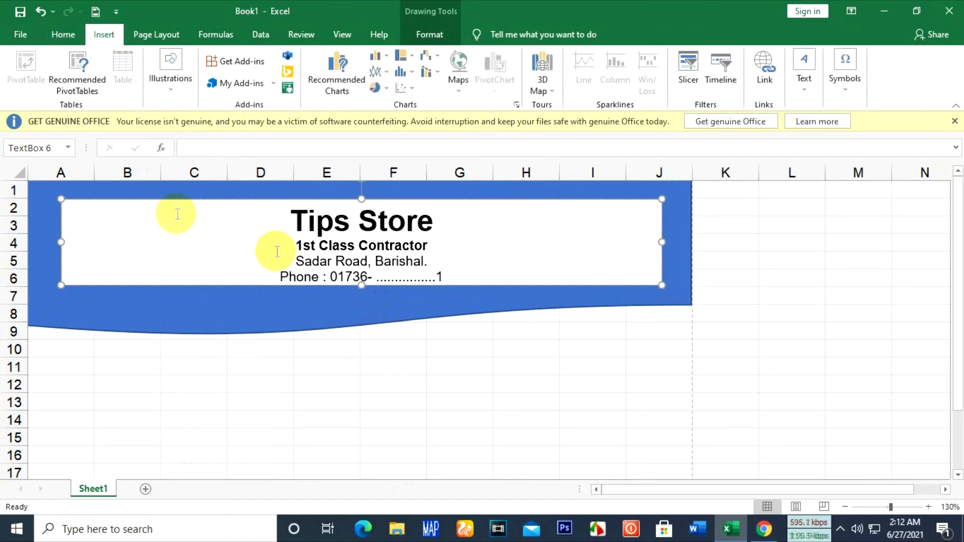
- Format the text box with no fill and no outline so the blue shape shows through, and deselect it
{"action": "right_click", "coordinate": [136, 200]}
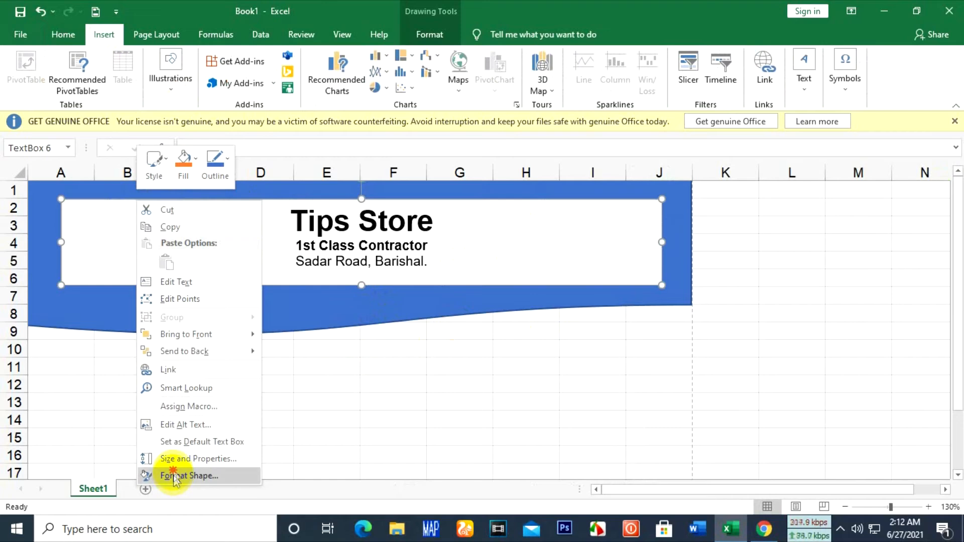
{"action": "key", "text": "Escape"}
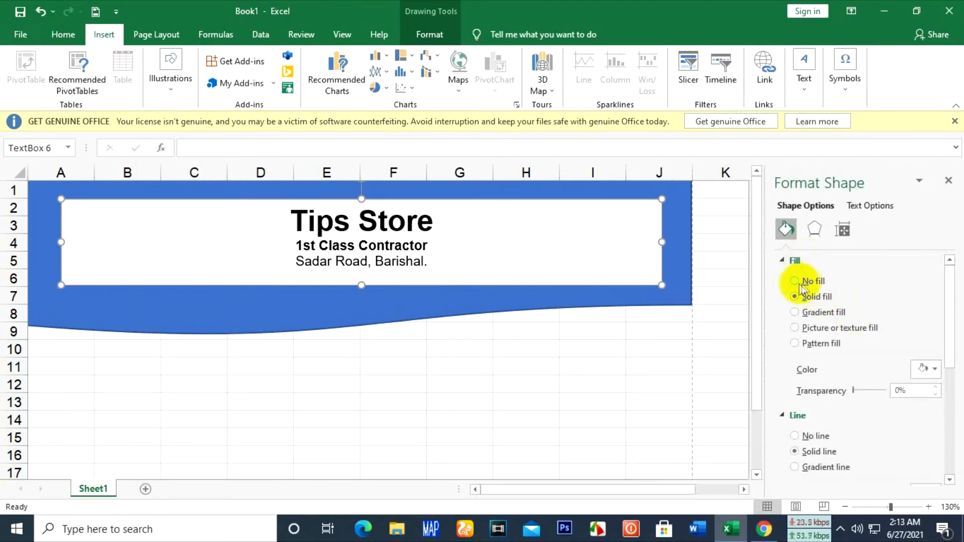
{"action": "left_click", "coordinate": [802, 282]}
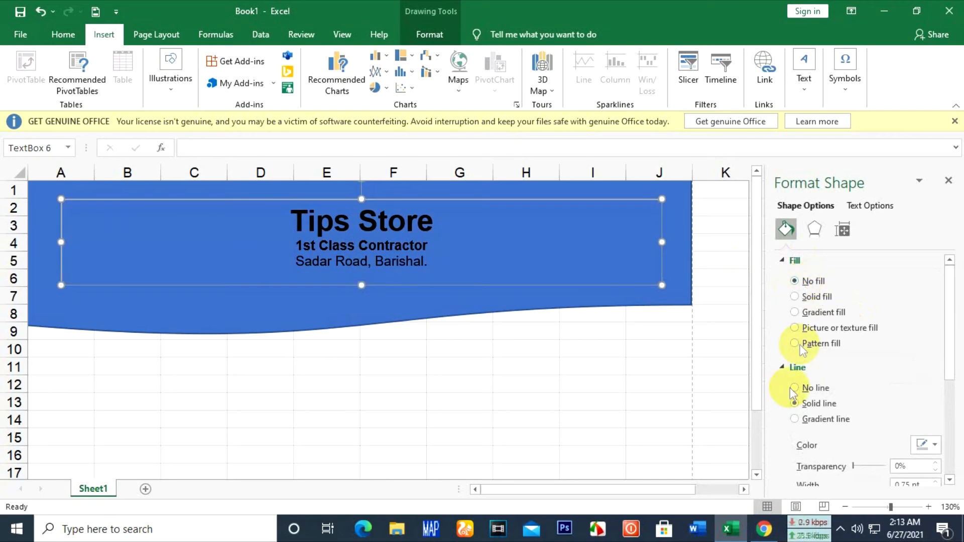
{"action": "left_click", "coordinate": [812, 389]}
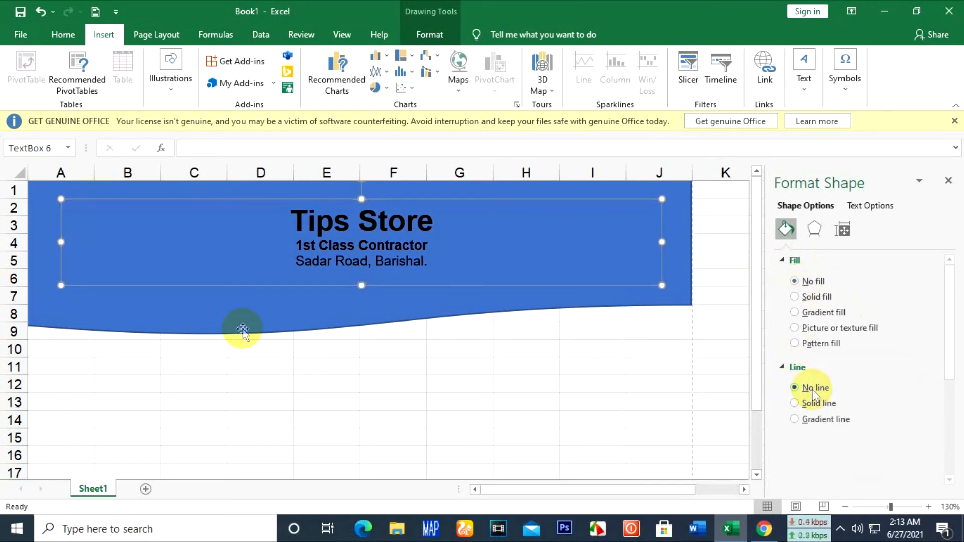
{"action": "left_click", "coordinate": [265, 396]}
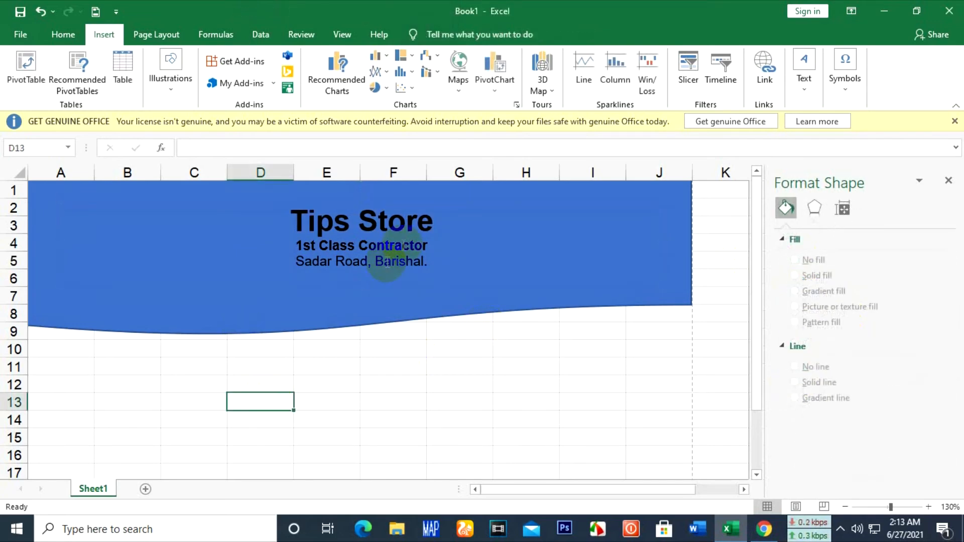
- Change the font colour of all the text in the text box to red and deselect it
{"action": "left_click", "coordinate": [453, 239]}
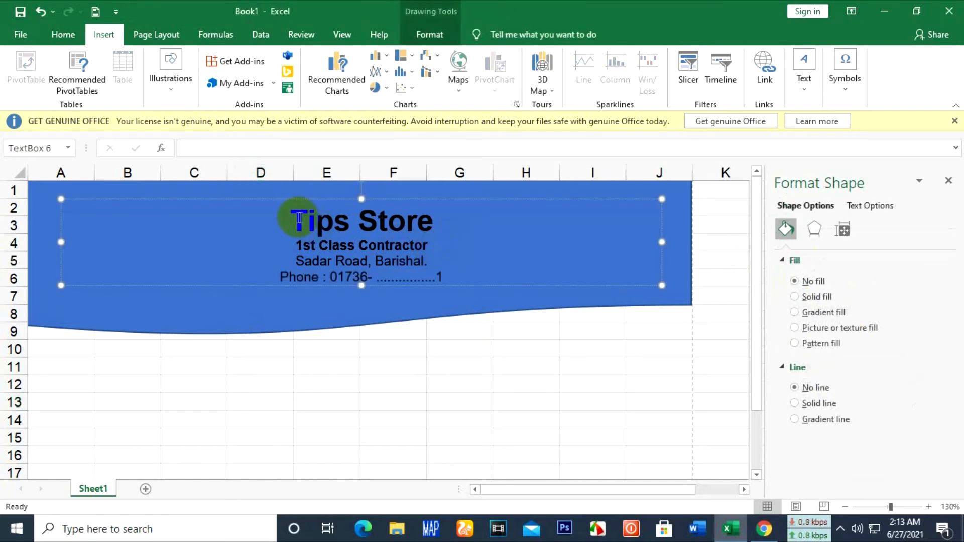
{"action": "left_click_drag", "start_coordinate": [422, 217], "coordinate": [443, 279]}
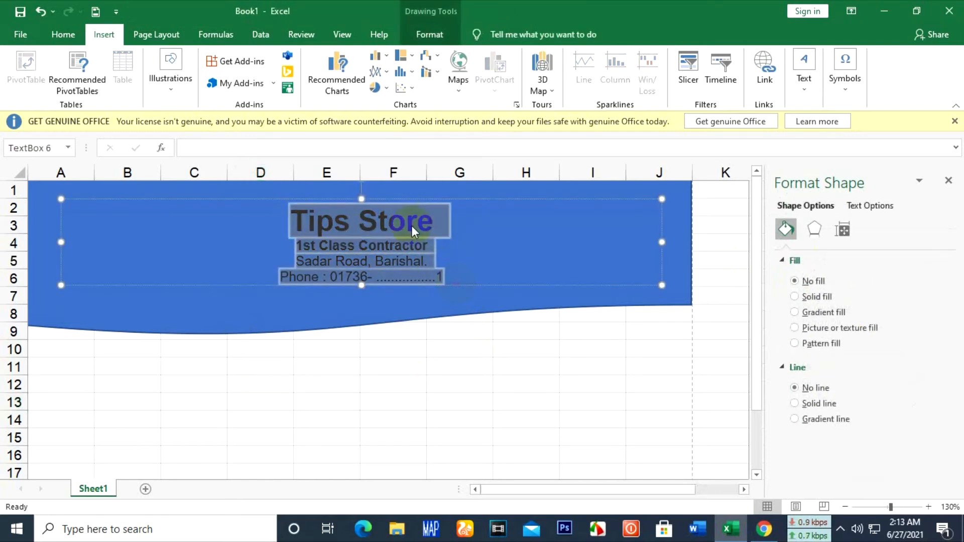
{"action": "left_click", "coordinate": [69, 40]}
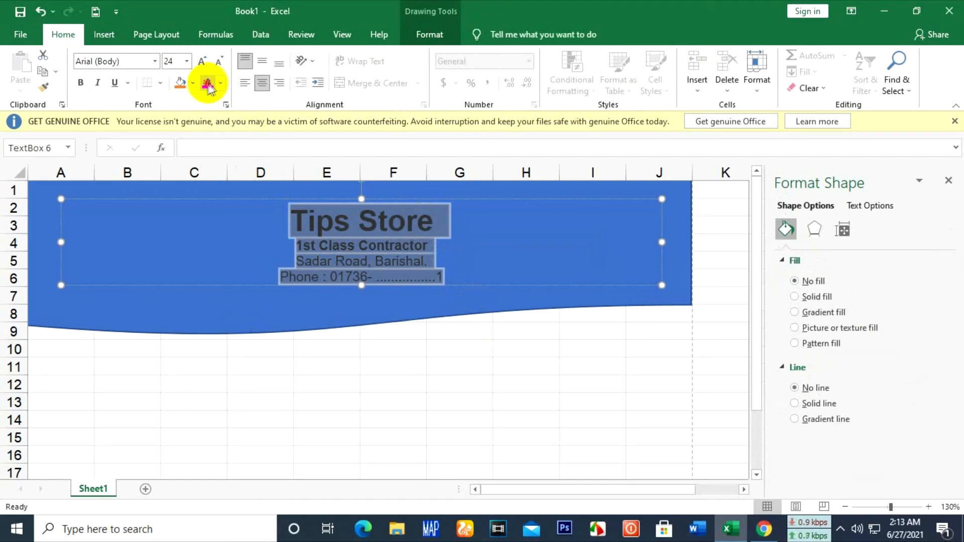
{"action": "left_click", "coordinate": [207, 85]}
{"action": "left_click", "coordinate": [473, 437]}
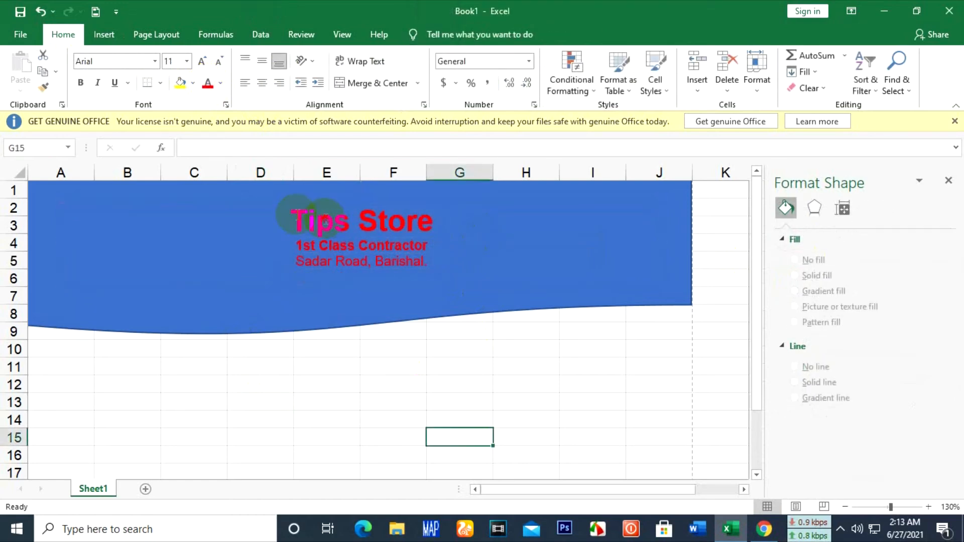
- Change the font colour of the "Tips Store", "1st Class Contractor" and address lines to yellow, and close the Format Shape pane
{"action": "left_click", "coordinate": [491, 264]}
{"action": "left_click", "coordinate": [208, 83]}
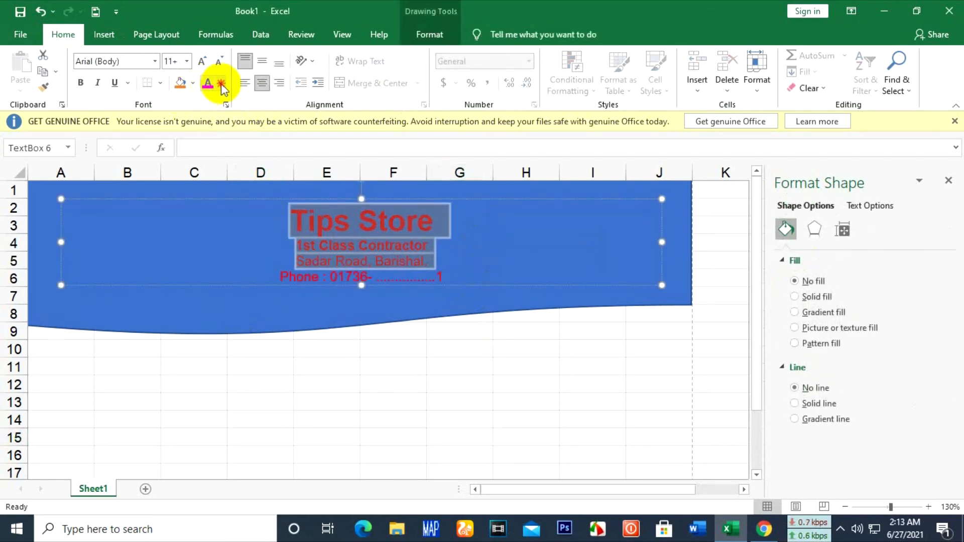
{"action": "left_click", "coordinate": [222, 84]}
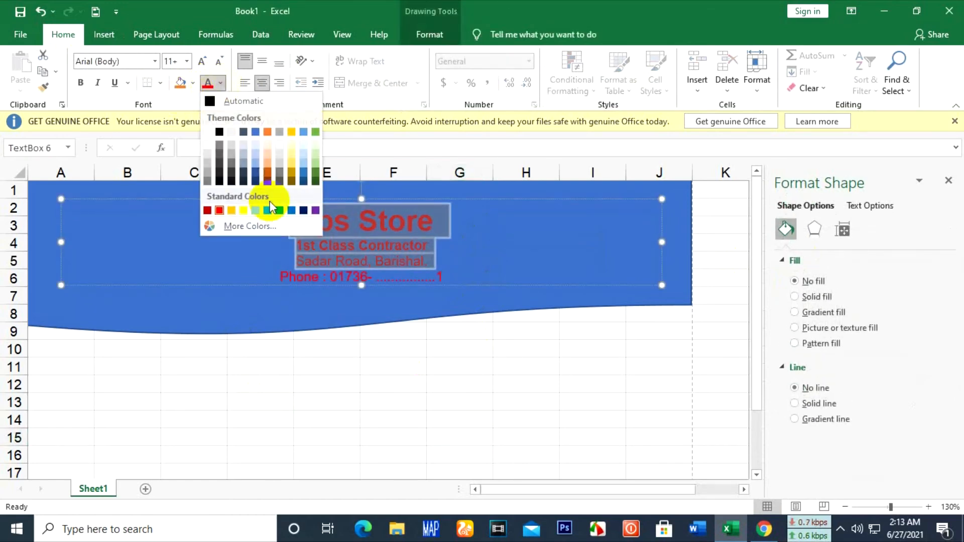
{"action": "left_click", "coordinate": [243, 211]}
{"action": "left_click", "coordinate": [490, 346]}
{"action": "left_click", "coordinate": [397, 353]}
{"action": "left_click", "coordinate": [325, 274]}
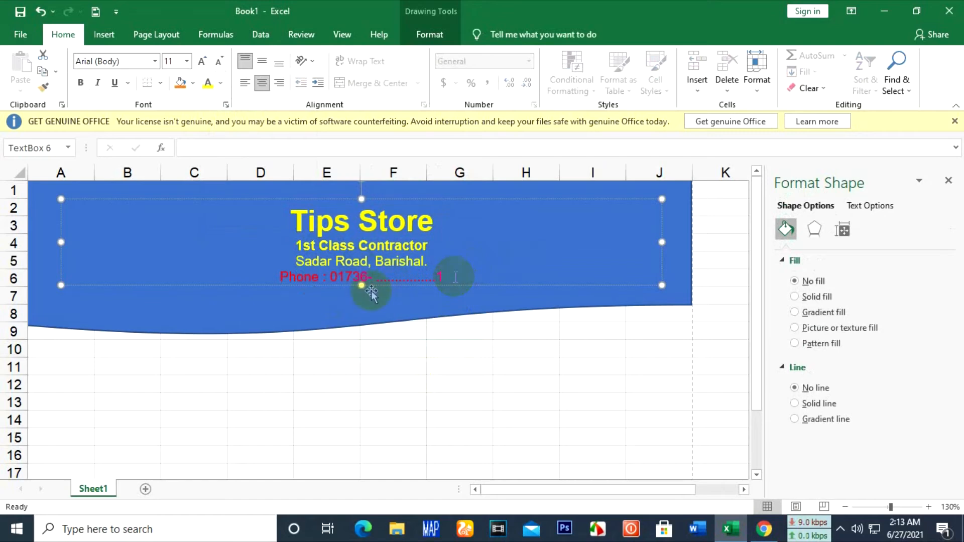
{"action": "left_click", "coordinate": [452, 364]}
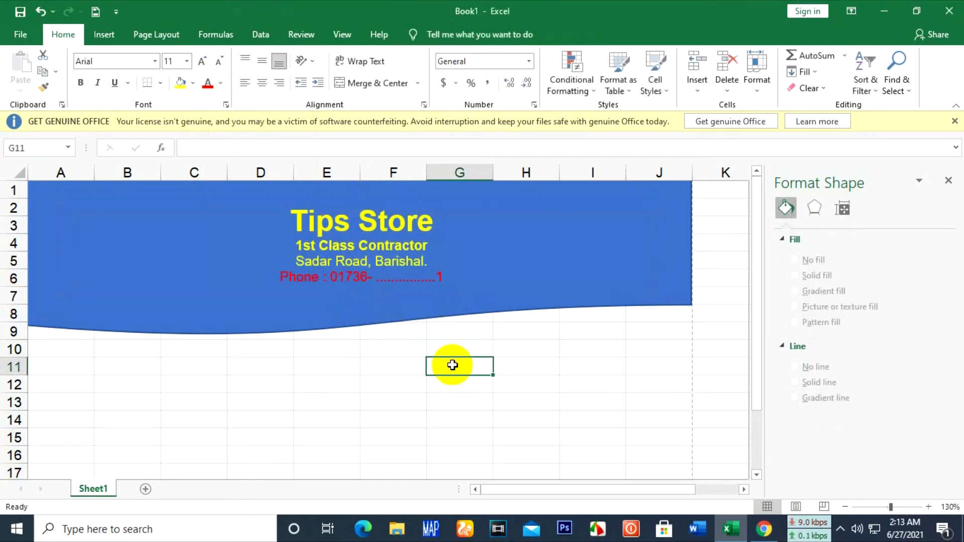
{"action": "left_click", "coordinate": [949, 180]}
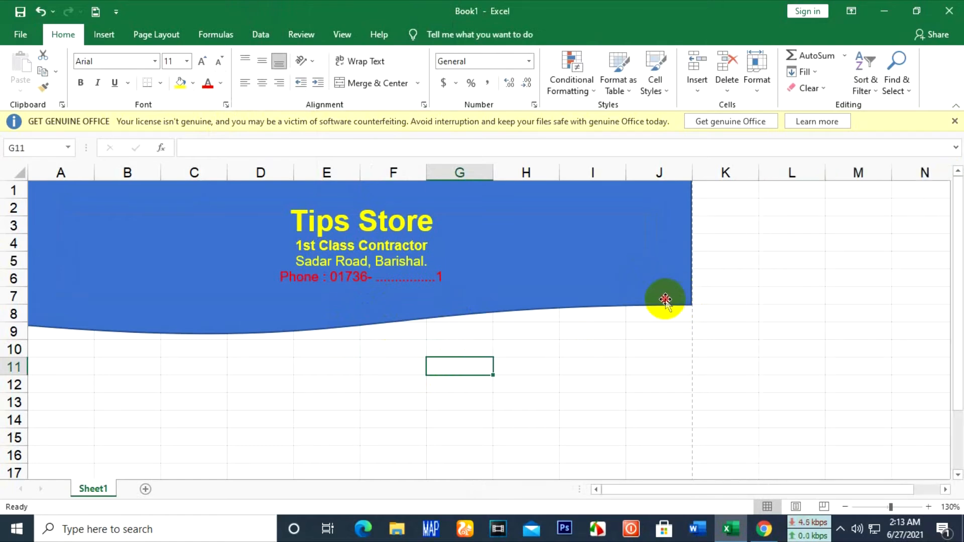
- Shorten the wavy blue shape from its lower edge so it ends around row 8
{"action": "left_click", "coordinate": [469, 258]}
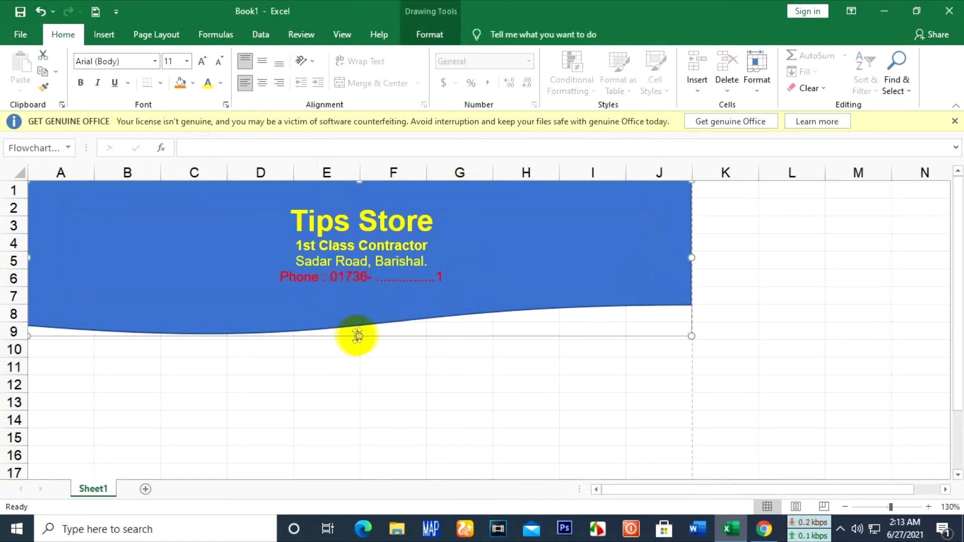
{"action": "left_click_drag", "start_coordinate": [360, 335], "coordinate": [361, 316]}
{"action": "left_click", "coordinate": [467, 364]}
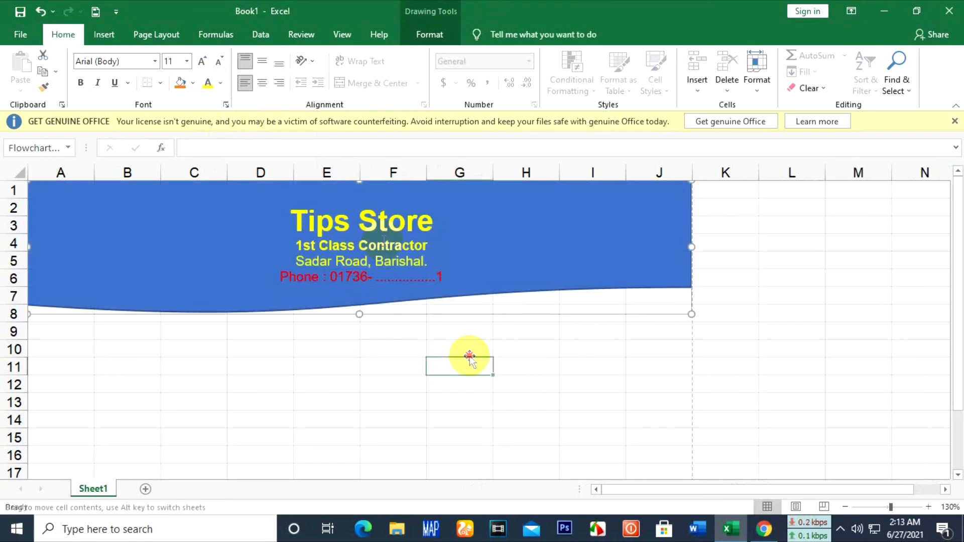
- Try moving the text box off the blue shape, and return it to its place on the banner
{"action": "left_click", "coordinate": [369, 244]}
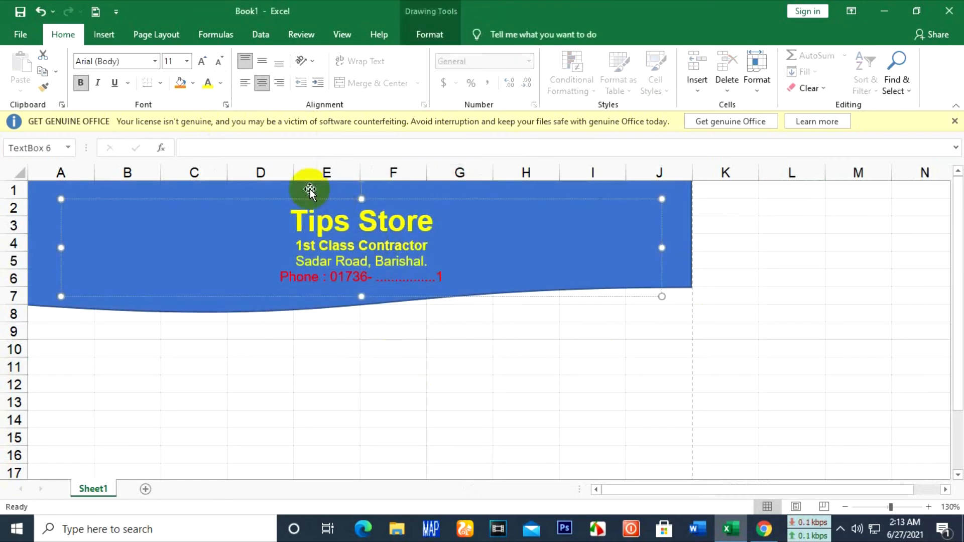
{"action": "left_click", "coordinate": [401, 402]}
{"action": "left_click_drag", "start_coordinate": [332, 216], "coordinate": [680, 340]}
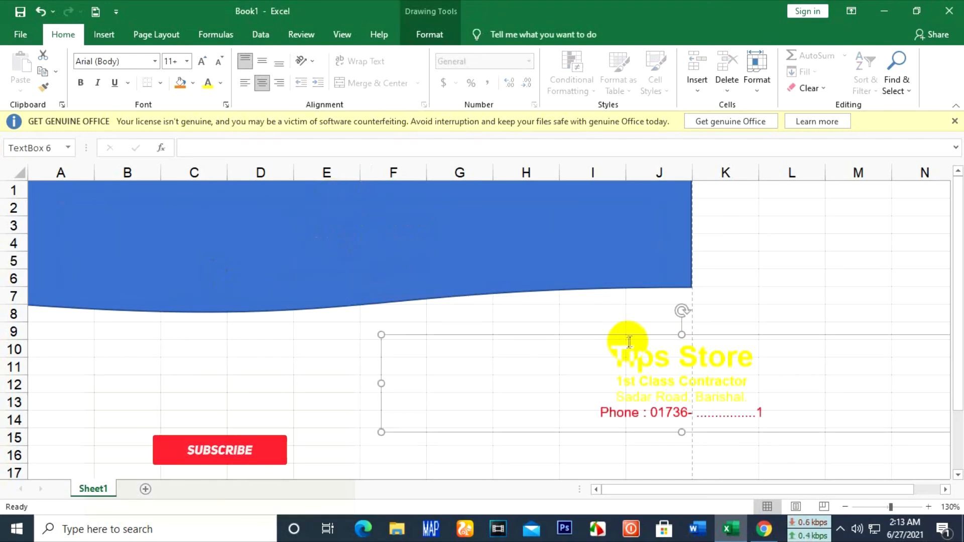
{"action": "left_click_drag", "start_coordinate": [617, 344], "coordinate": [301, 183]}
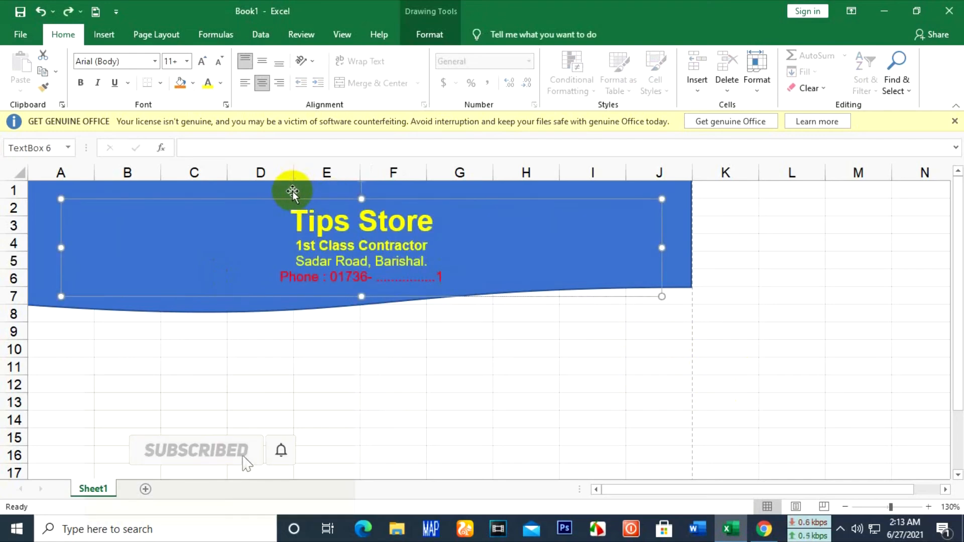
- Group the text box and the wavy blue shape into one object and deselect it
{"action": "left_click", "coordinate": [291, 193], "text": "shift"}
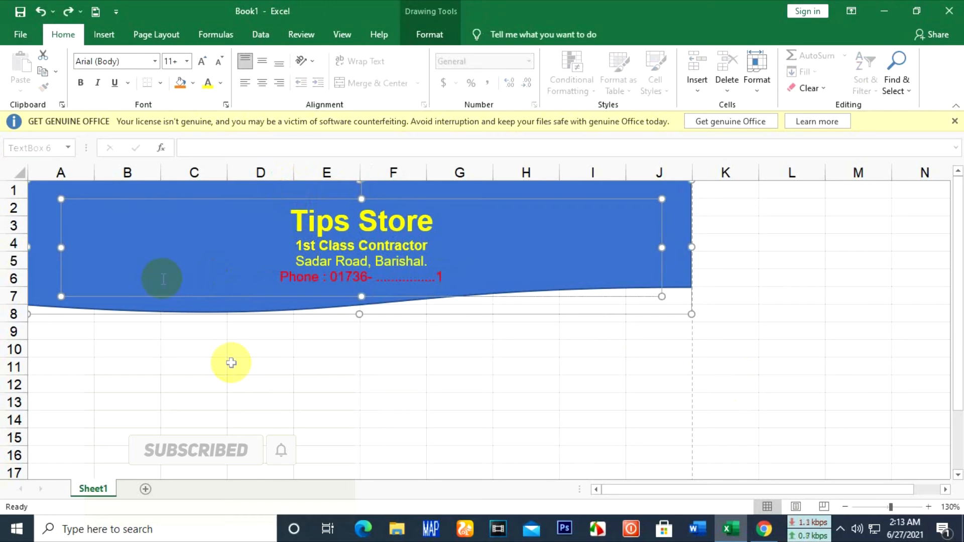
{"action": "right_click", "coordinate": [195, 199]}
{"action": "mouse_move", "coordinate": [242, 275]}
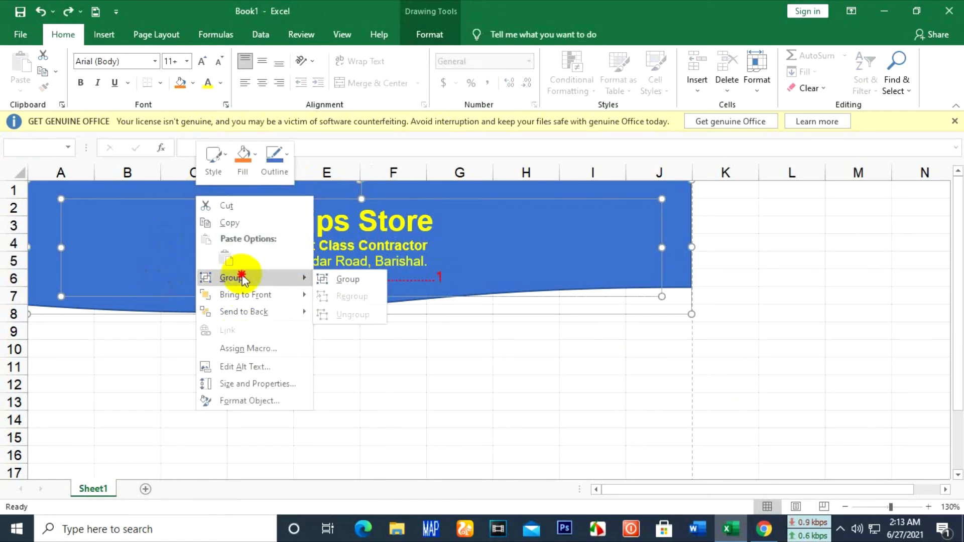
{"action": "left_click", "coordinate": [344, 279]}
{"action": "left_click", "coordinate": [232, 401]}
- Select the grouped banner and delete it from the sheet
{"action": "left_click", "coordinate": [565, 301]}
{"action": "left_click", "coordinate": [571, 319]}
{"action": "mouse_move", "coordinate": [562, 320]}
{"action": "left_mouse_down"}
{"action": "mouse_move", "coordinate": [669, 447]}
{"action": "mouse_move", "coordinate": [584, 383]}
{"action": "mouse_move", "coordinate": [560, 342]}
{"action": "mouse_move", "coordinate": [748, 338]}
{"action": "mouse_move", "coordinate": [461, 351]}
{"action": "mouse_move", "coordinate": [544, 411]}
{"action": "mouse_move", "coordinate": [553, 340]}
{"action": "mouse_move", "coordinate": [622, 327]}
{"action": "mouse_move", "coordinate": [679, 376]}
{"action": "mouse_move", "coordinate": [628, 315]}
{"action": "mouse_move", "coordinate": [547, 294]}
{"action": "mouse_move", "coordinate": [462, 306]}
{"action": "mouse_move", "coordinate": [551, 294]}
{"action": "mouse_move", "coordinate": [523, 298]}
{"action": "mouse_move", "coordinate": [581, 303]}
{"action": "mouse_move", "coordinate": [552, 307]}
{"action": "left_mouse_up"}
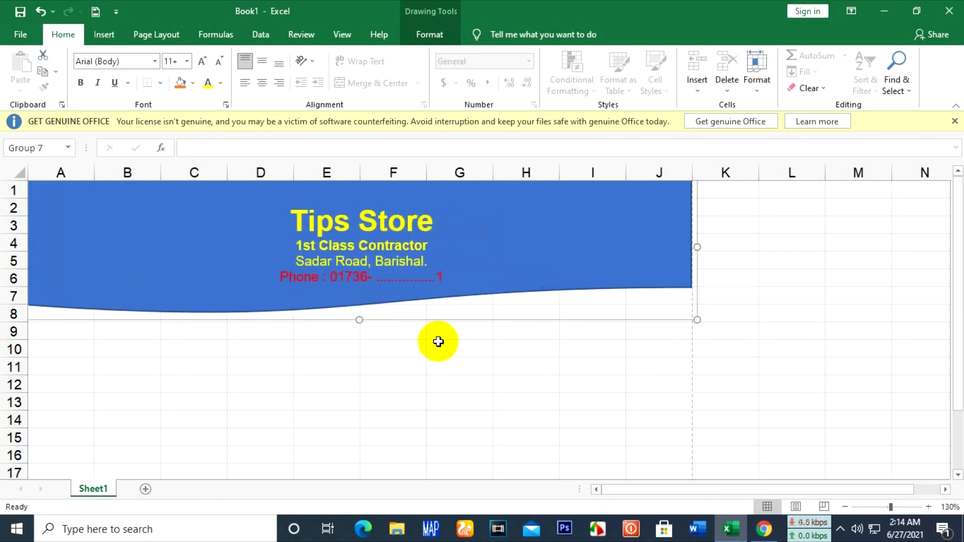
{"action": "key", "text": "Delete"}
- Open the page header and footer settings, examine the footer and custom header options, and close them without adding anything
{"action": "left_click", "coordinate": [103, 38]}
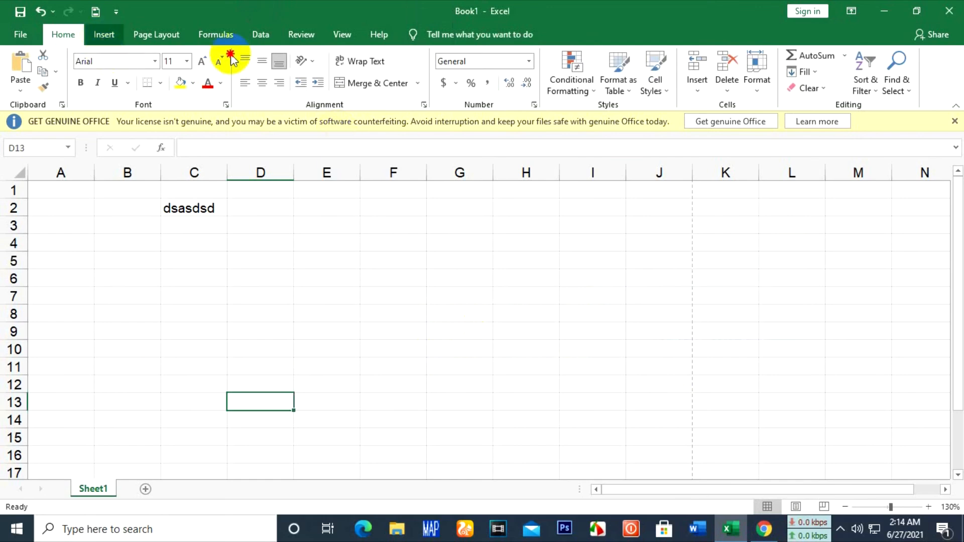
{"action": "left_click", "coordinate": [151, 35]}
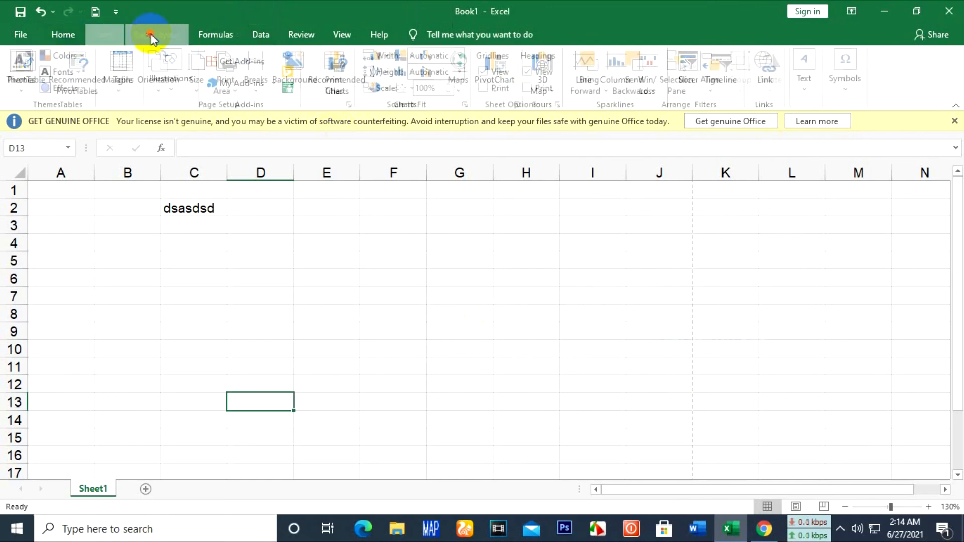
{"action": "left_click", "coordinate": [101, 35]}
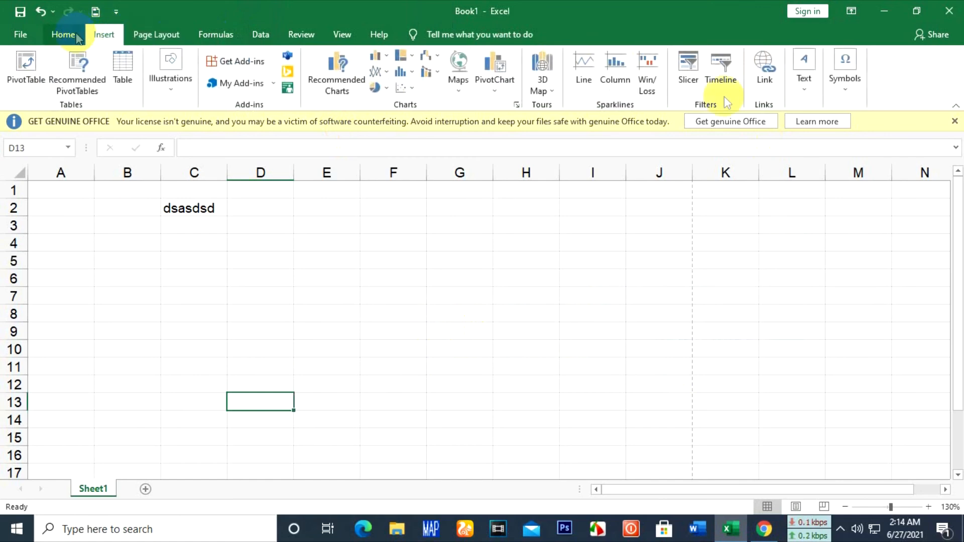
{"action": "left_click", "coordinate": [802, 85]}
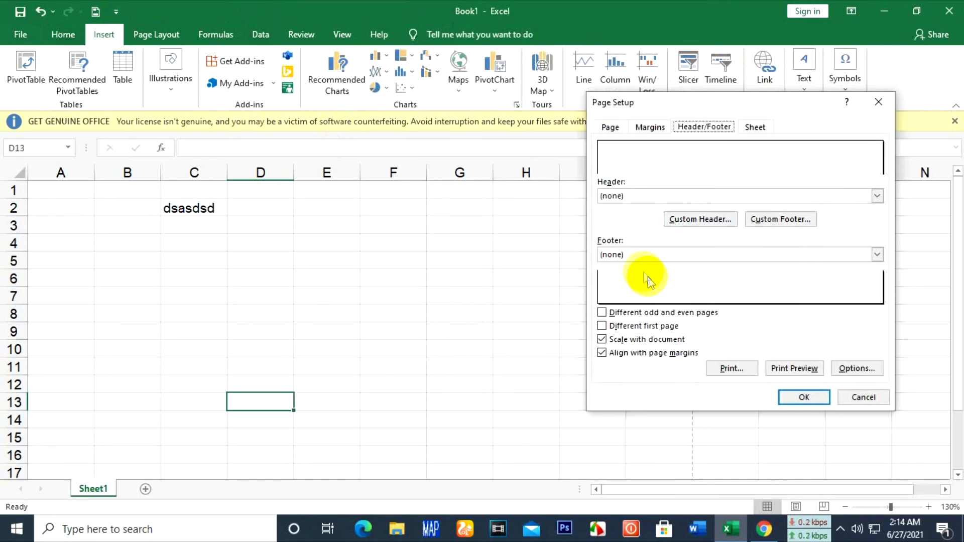
{"action": "left_click", "coordinate": [637, 255]}
{"action": "left_click", "coordinate": [656, 285]}
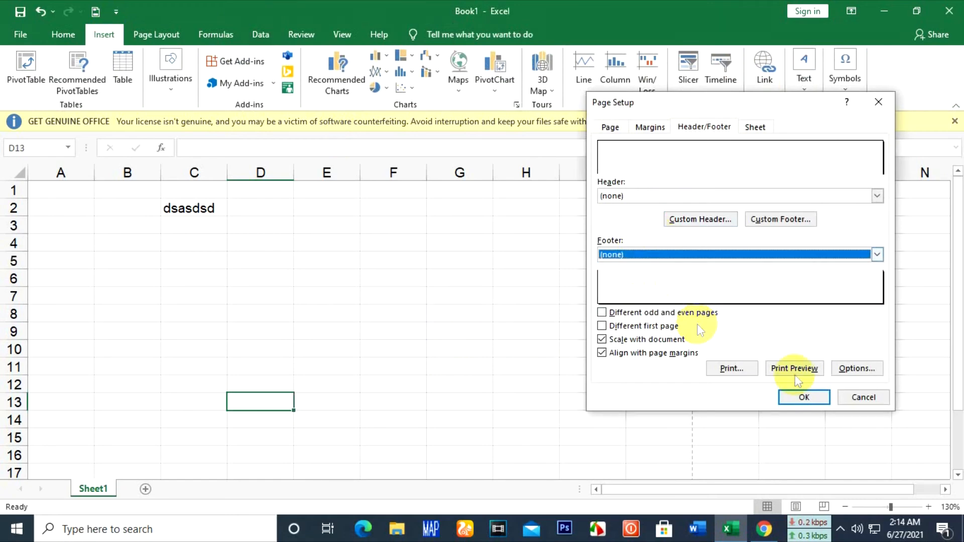
{"action": "left_click_drag", "start_coordinate": [641, 105], "coordinate": [387, 61]}
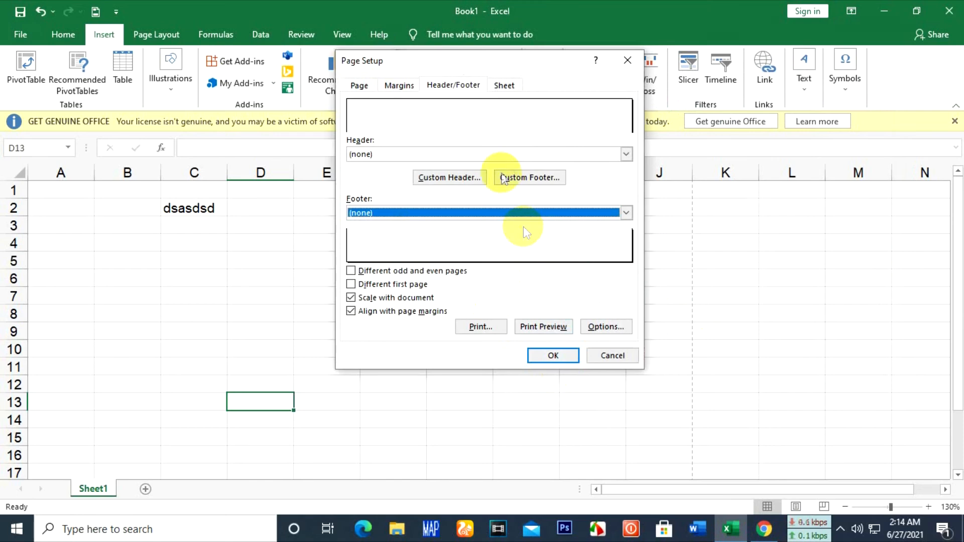
{"action": "left_click", "coordinate": [441, 178]}
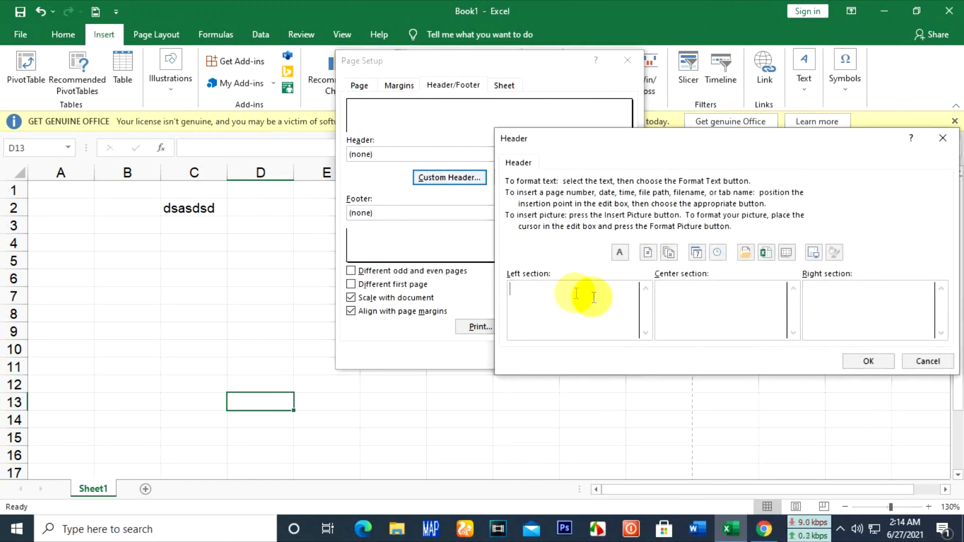
{"action": "left_click", "coordinate": [890, 359]}
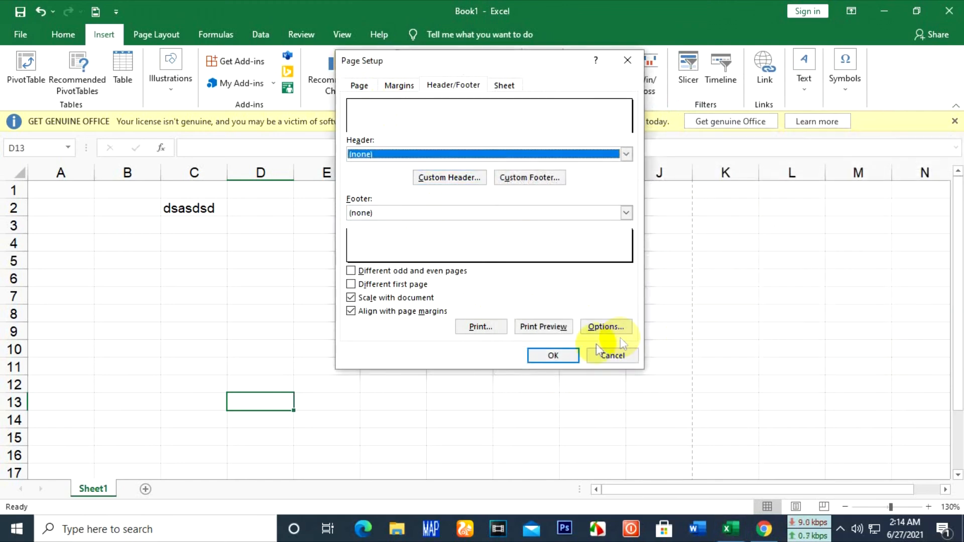
{"action": "left_click", "coordinate": [619, 356]}
- Undo the deletion of the grouped banner and deselect it
{"action": "left_click", "coordinate": [457, 277]}
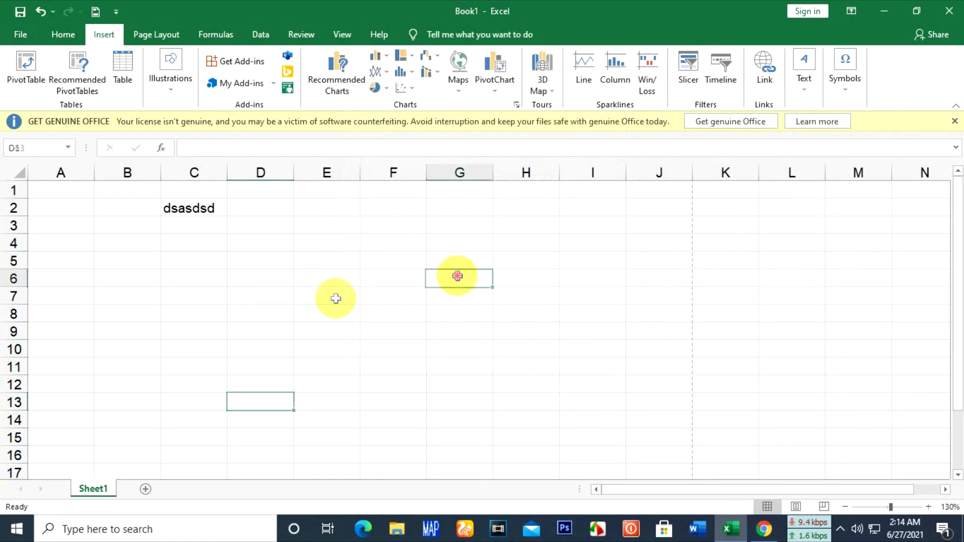
{"action": "key", "text": "ctrl+z"}
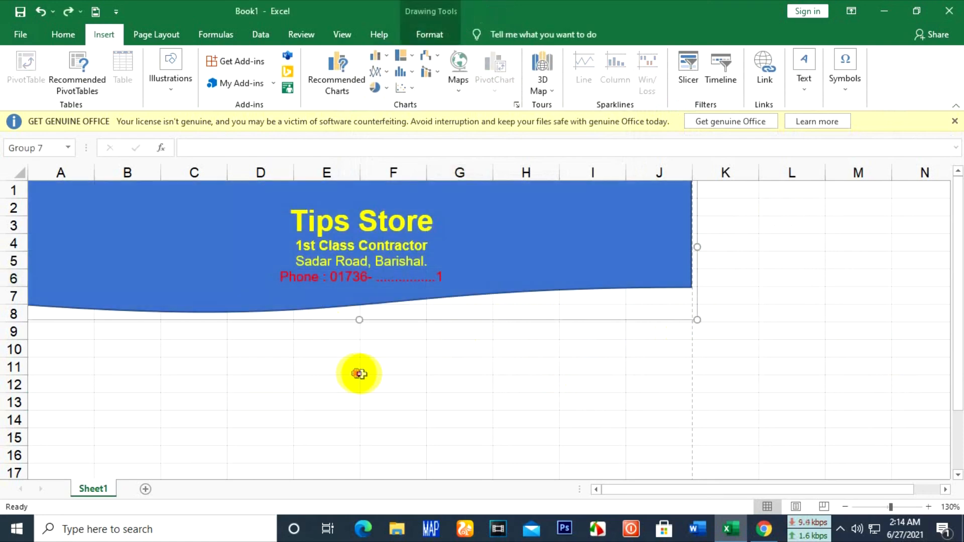
{"action": "left_click", "coordinate": [363, 371]}
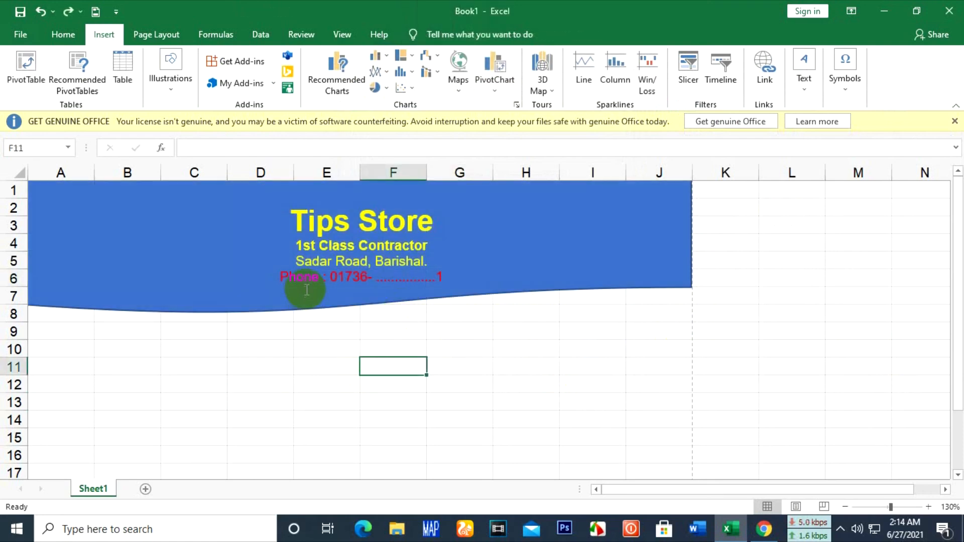